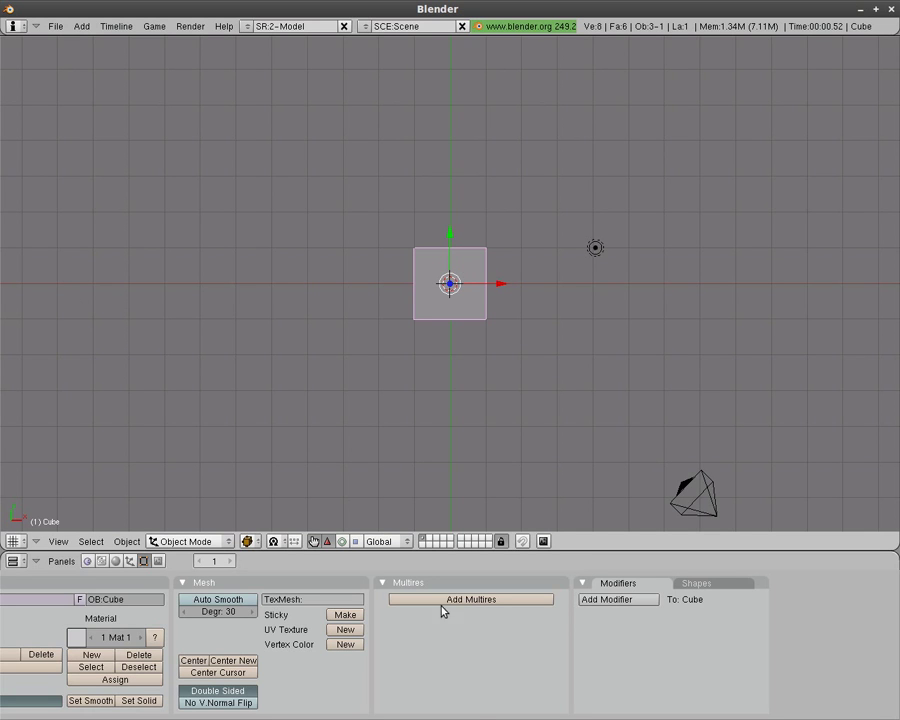
- Delete the default cube and add a text object at the scene origin
{"action": "scroll", "coordinate": [472, 665], "scroll_direction": "up", "scroll_amount": 2}
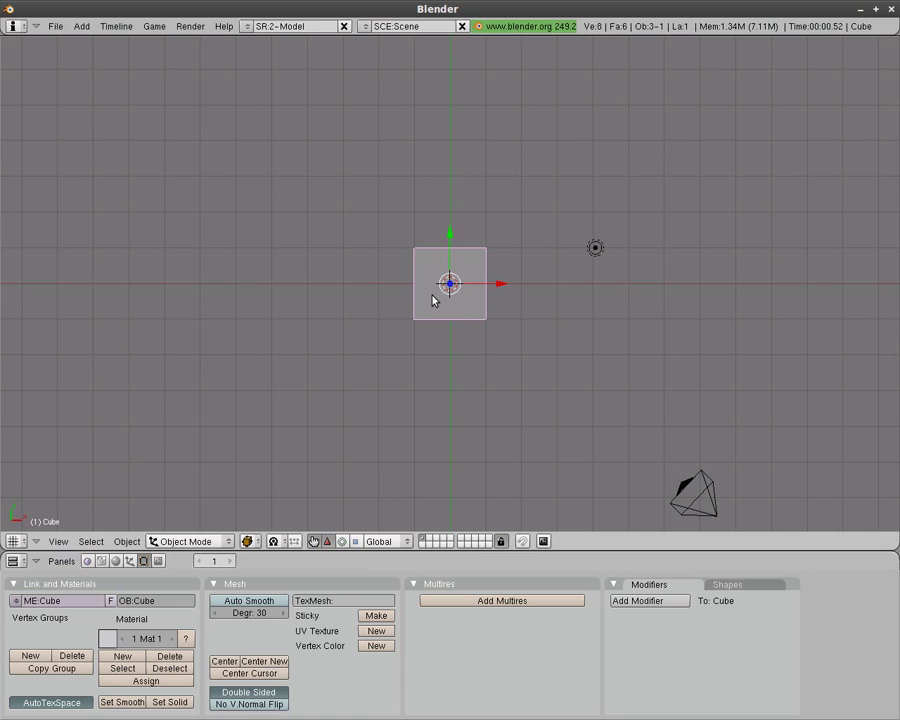
{"action": "key", "text": "x"}
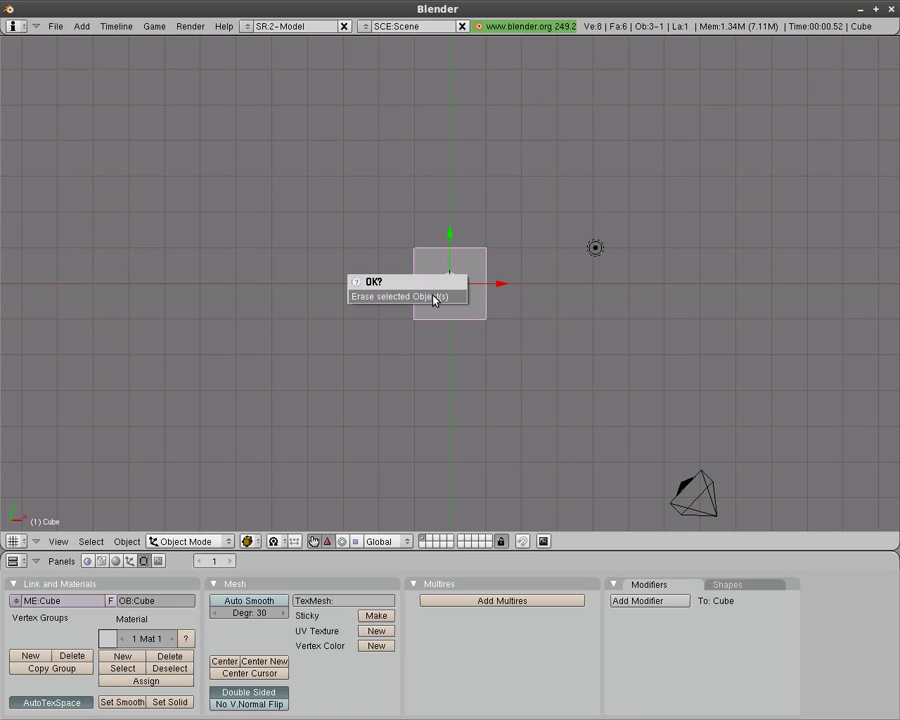
{"action": "left_click", "coordinate": [434, 297]}
{"action": "key", "text": "space"}
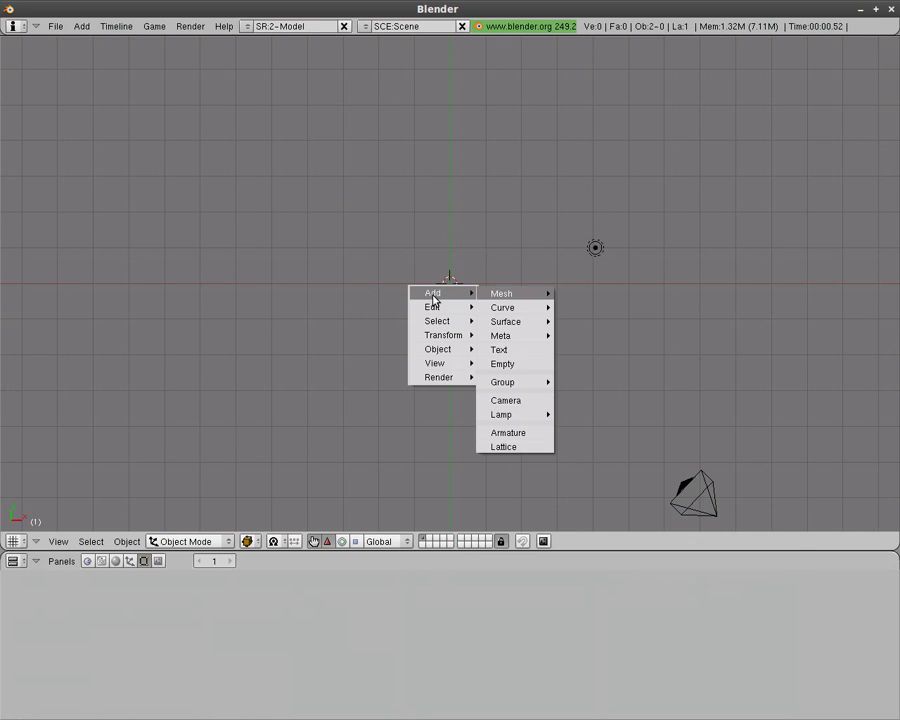
{"action": "mouse_move", "coordinate": [498, 295]}
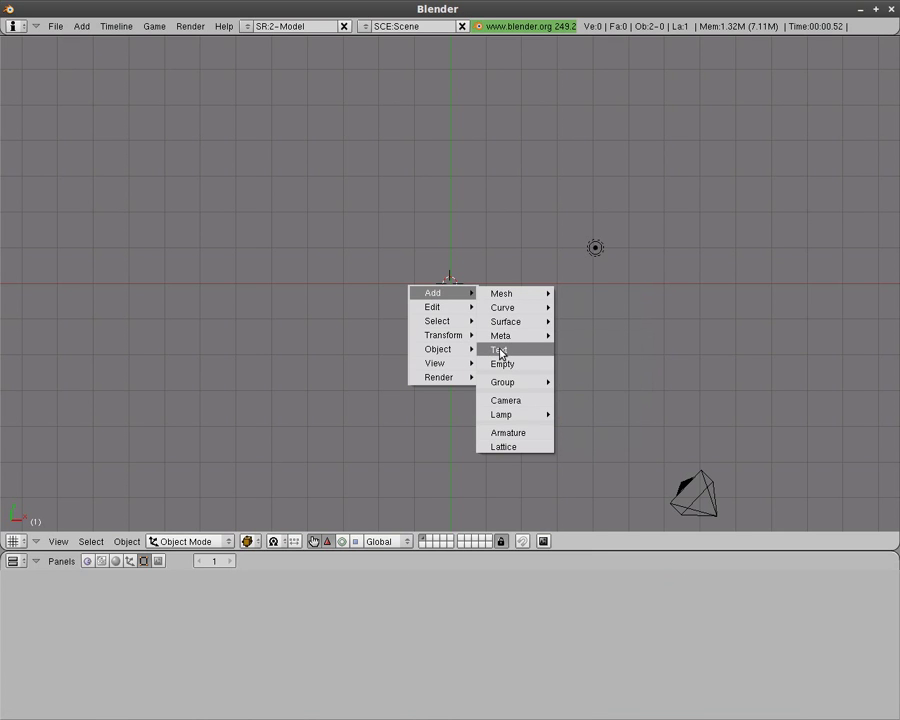
{"action": "left_click", "coordinate": [500, 350]}
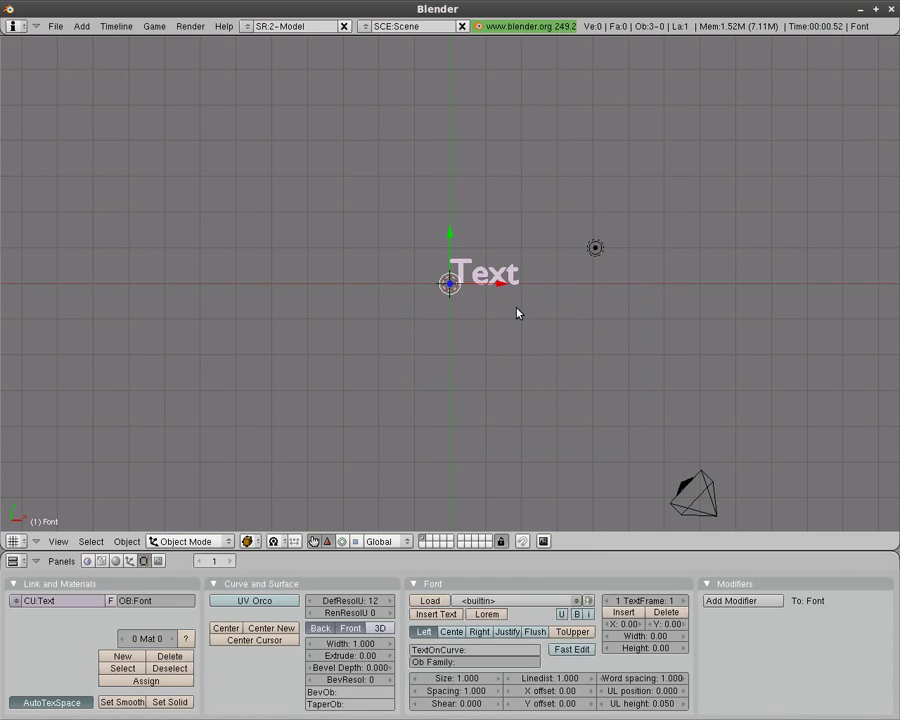
- Replace the text object's content with "Water Mark" and centre-align it on the object's origin
{"action": "key", "text": "Tab"}
{"action": "key", "text": "BackSpace"}
{"action": "key", "text": "BackSpace"}
{"action": "key", "text": "BackSpace"}
{"action": "key", "text": "BackSpace"}
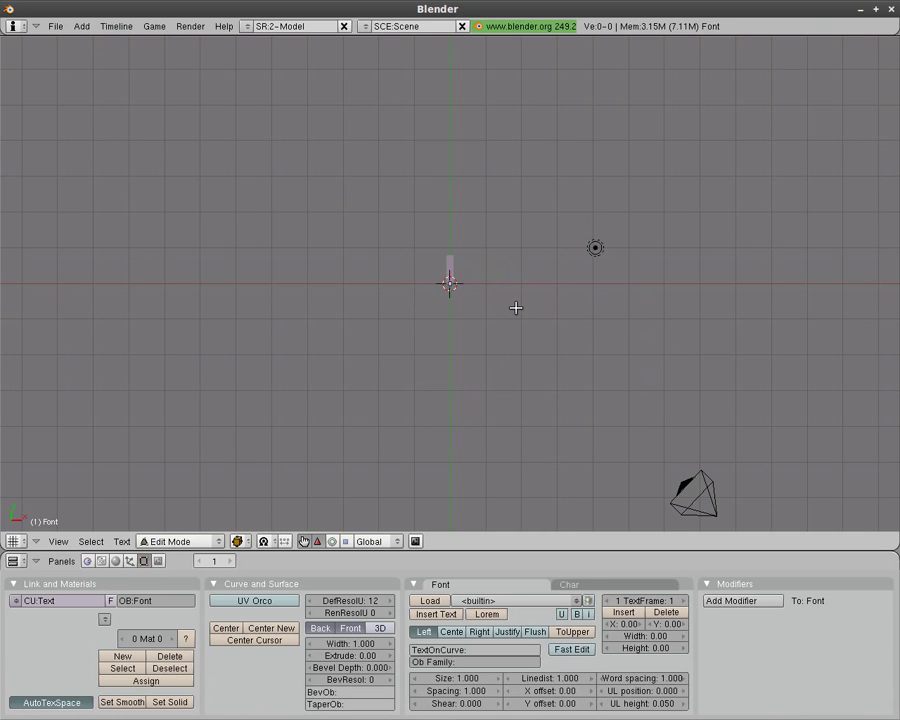
{"action": "type", "text": "Water "}
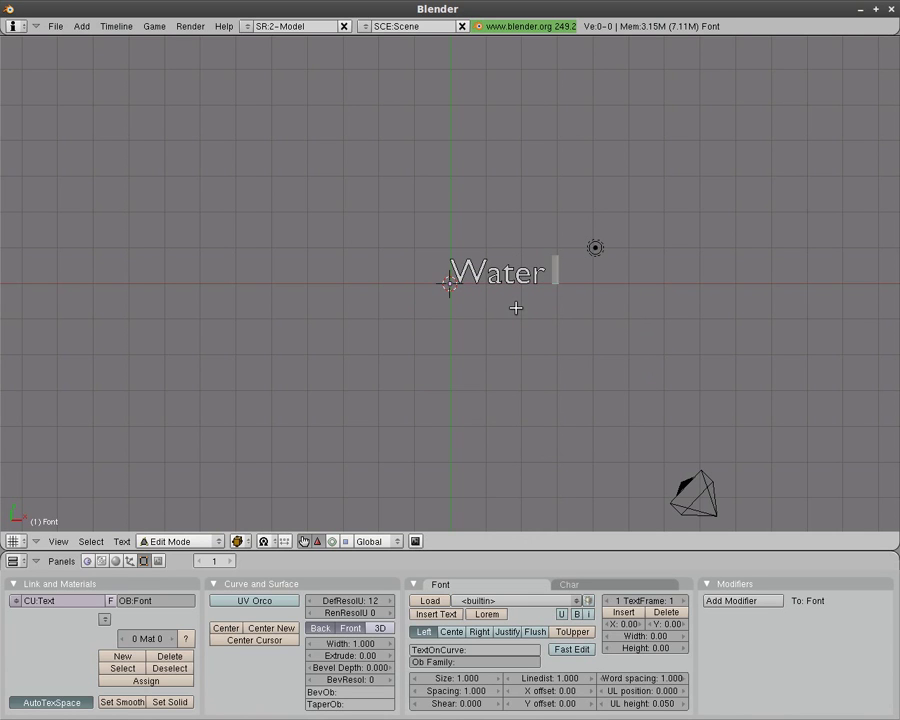
{"action": "type", "text": "Mark"}
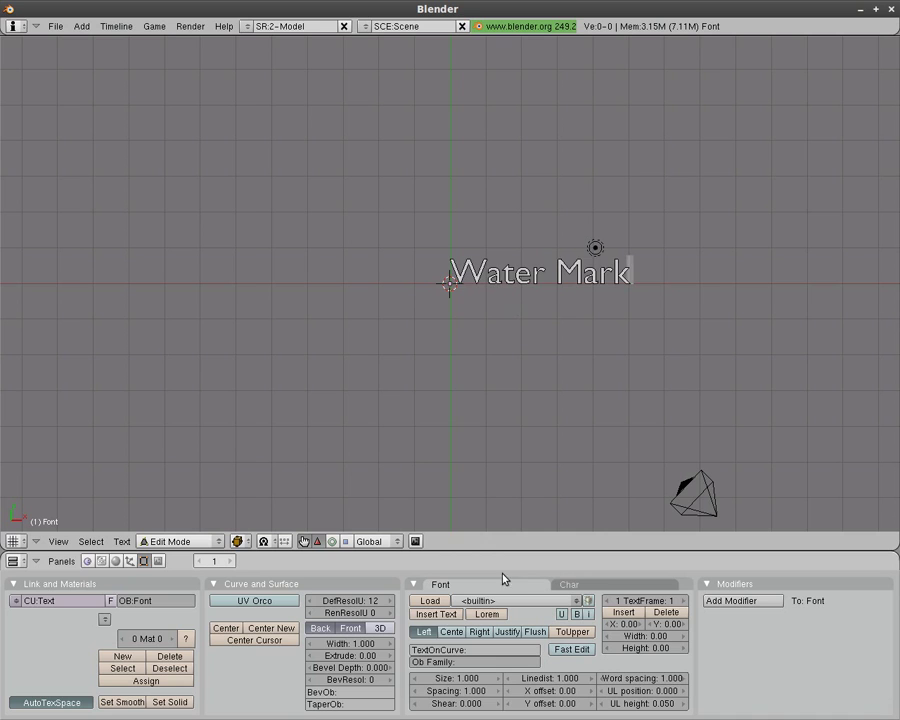
{"action": "left_click", "coordinate": [451, 632]}
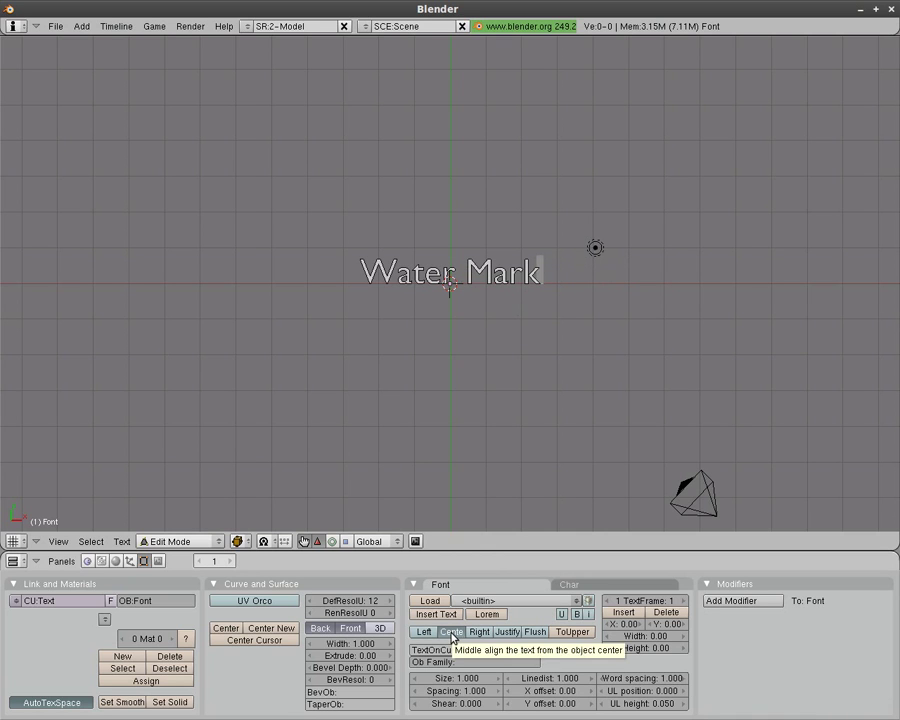
{"action": "key", "text": "Tab"}
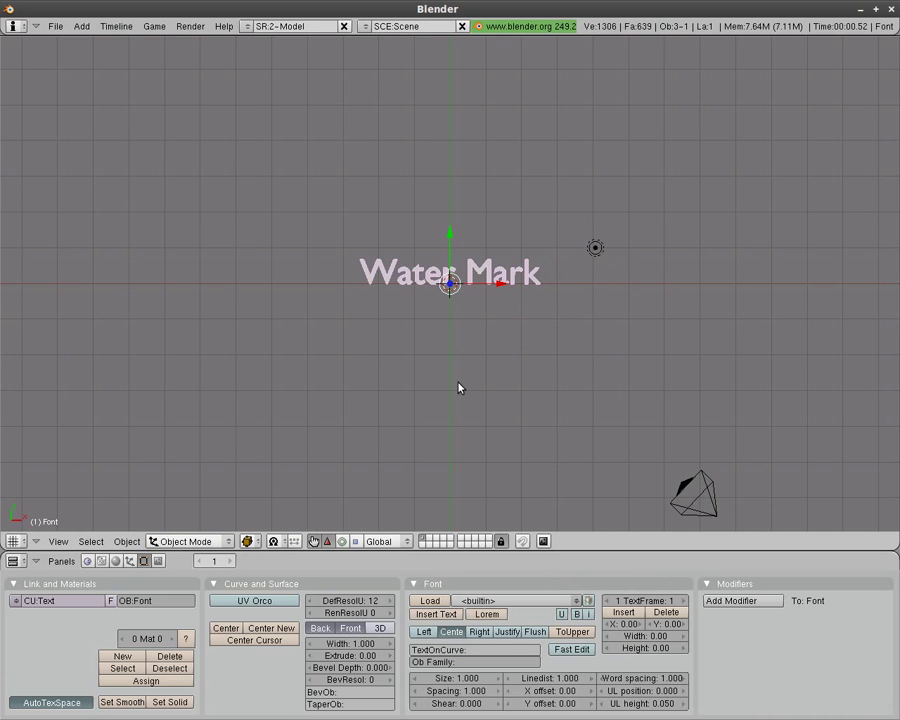
- Rotate the text 90 degrees about the global X axis and align the camera to the front view
{"action": "key", "text": "r"}
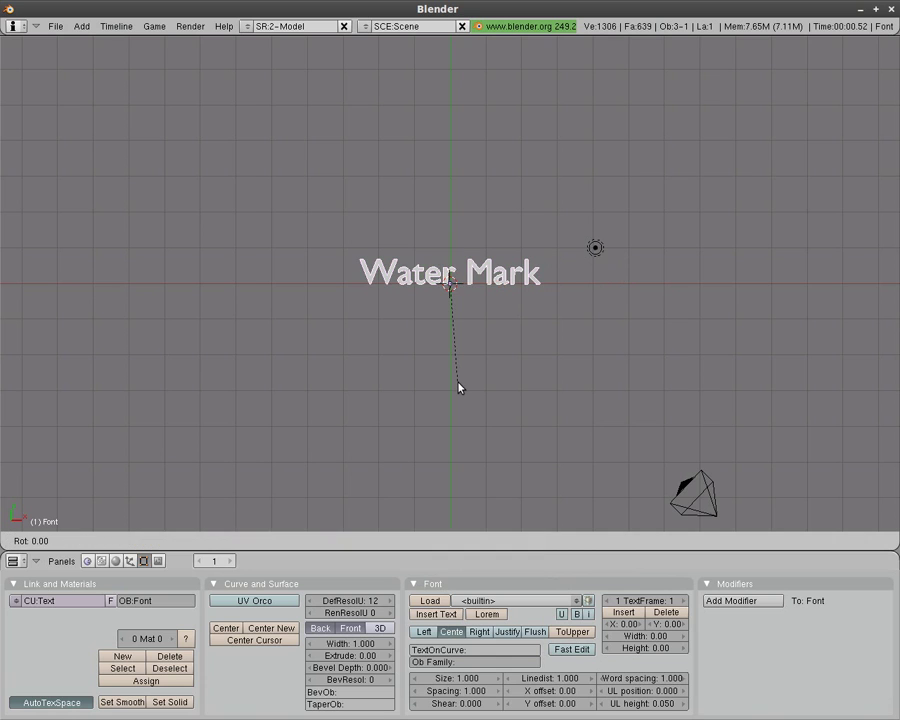
{"action": "type", "text": "x90"}
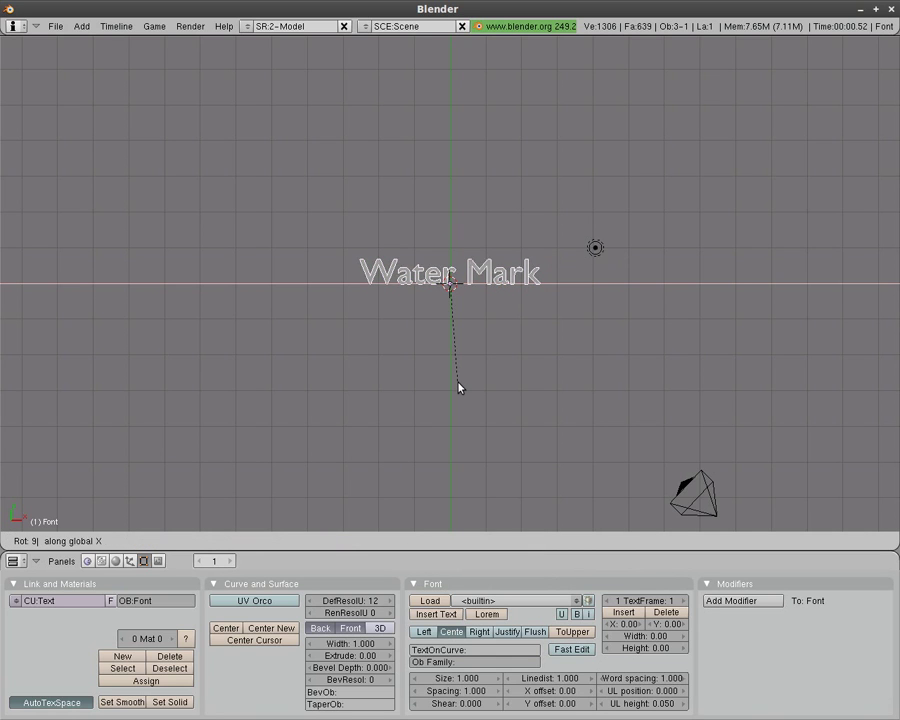
{"action": "key", "text": "Return"}
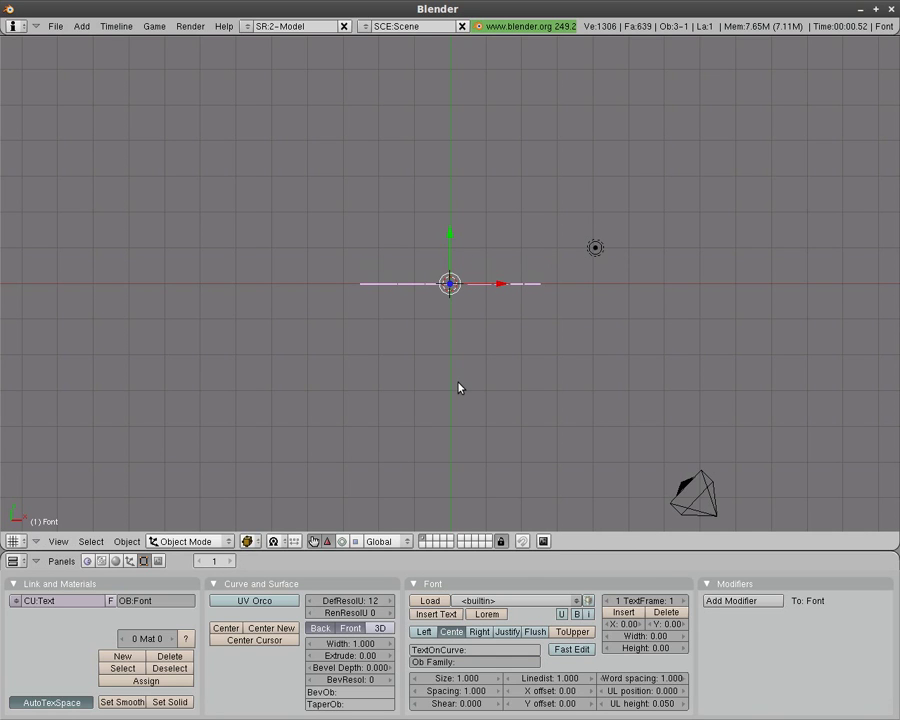
{"action": "key", "text": "KP_1"}
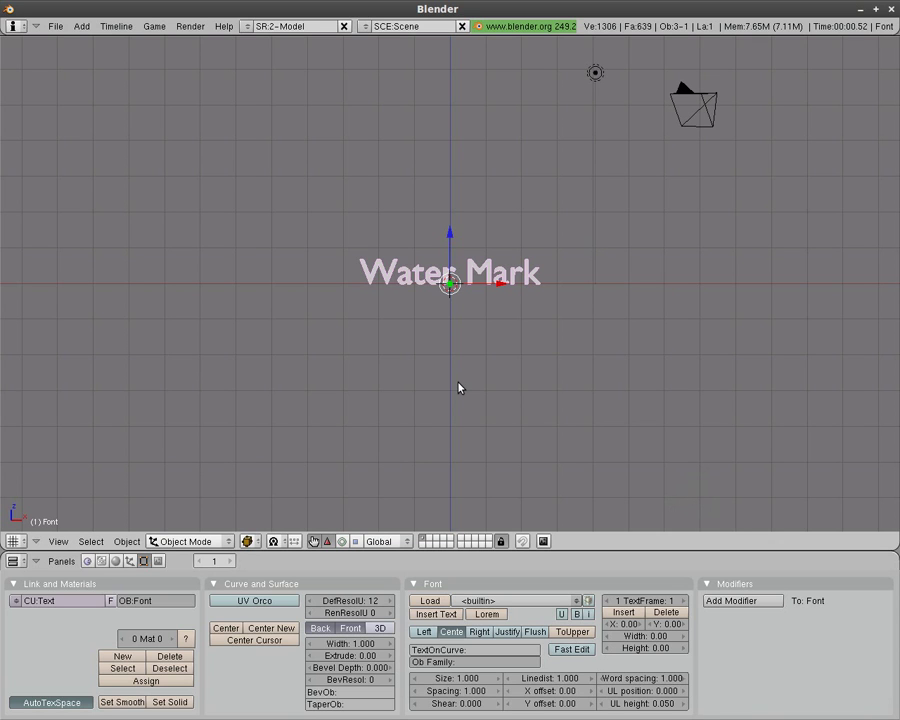
{"action": "key", "text": "KP_0"}
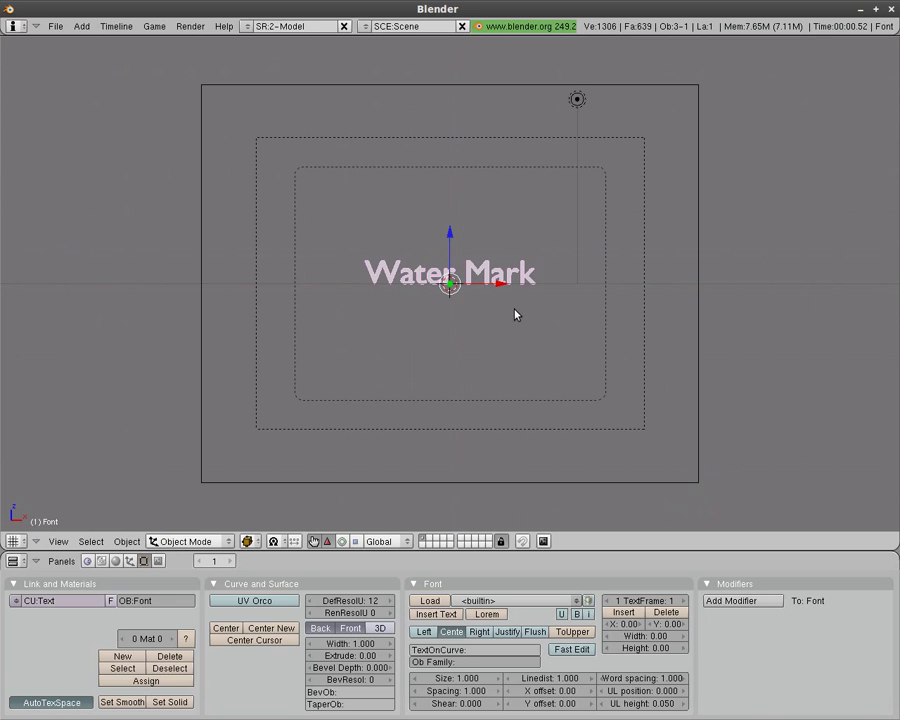
- Scale the text up to about 2.06 times its size in the camera frame and test-render it
{"action": "key", "text": "s"}
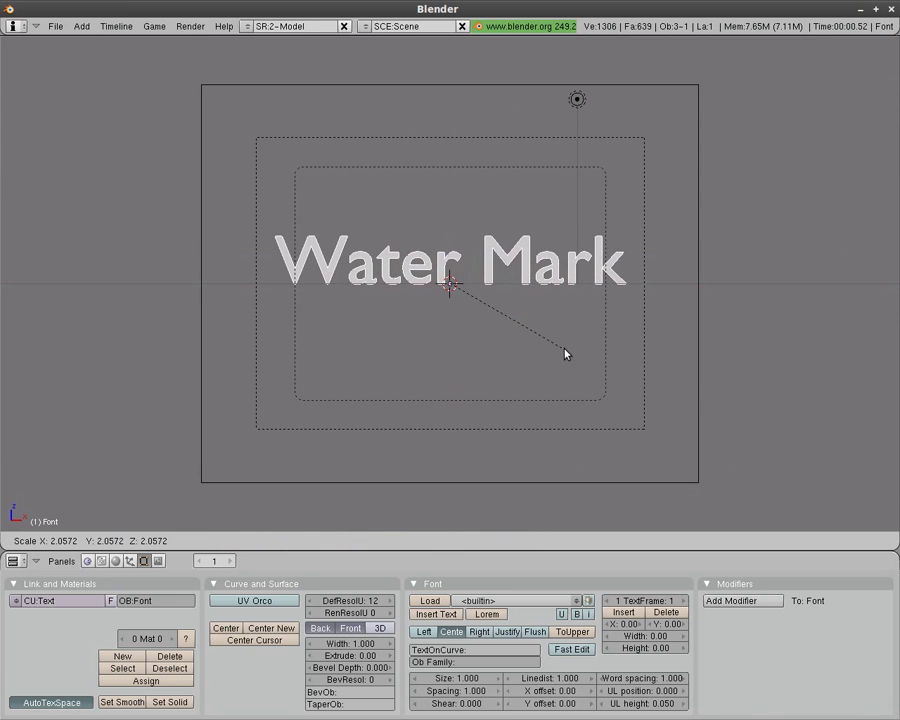
{"action": "left_click", "coordinate": [564, 353]}
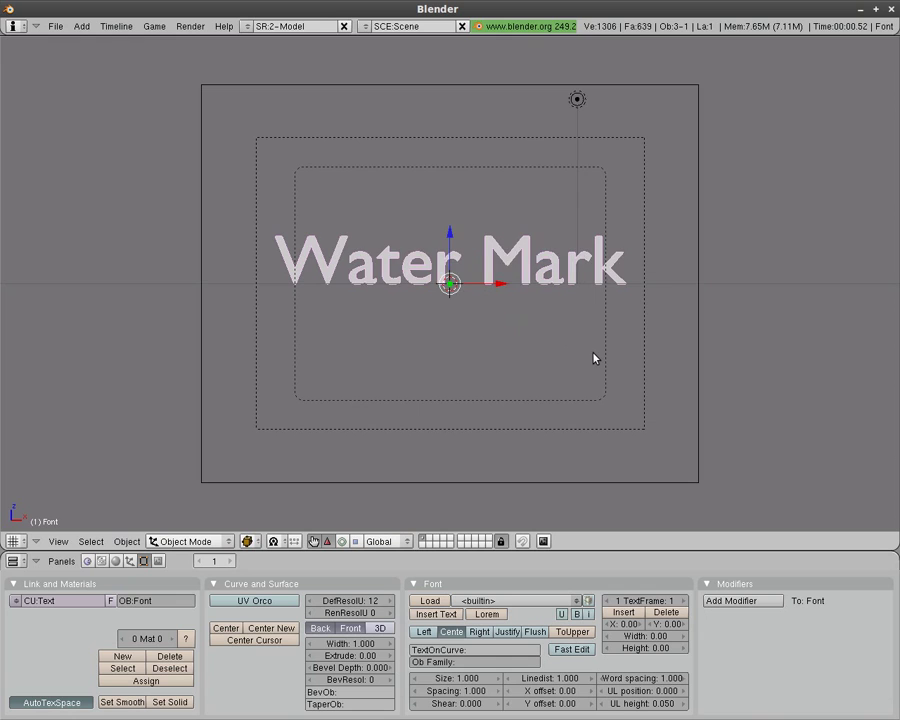
{"action": "key", "text": "F12"}
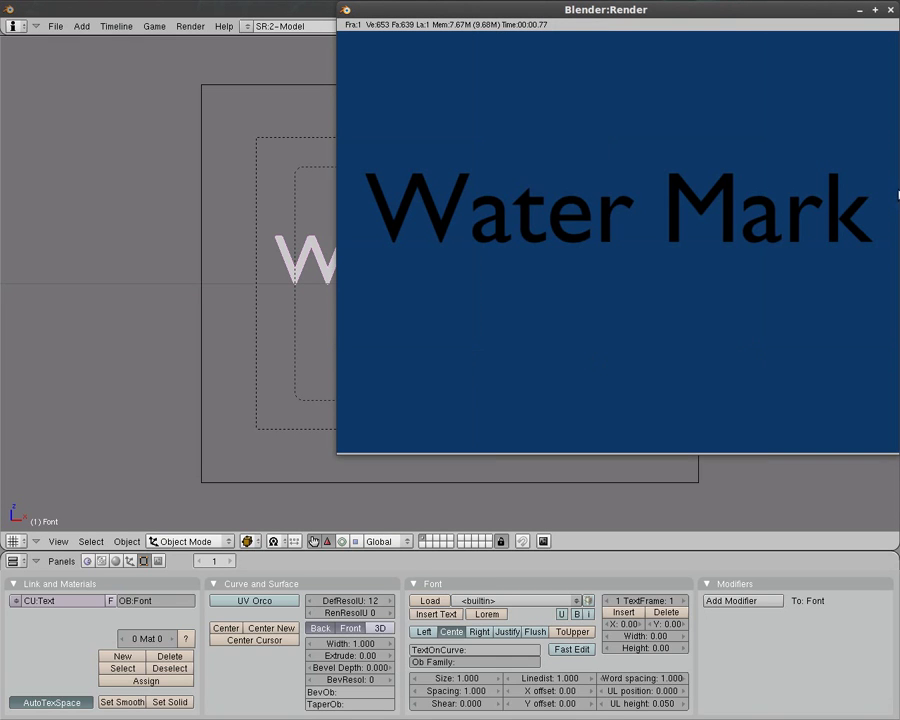
{"action": "left_click", "coordinate": [890, 10]}
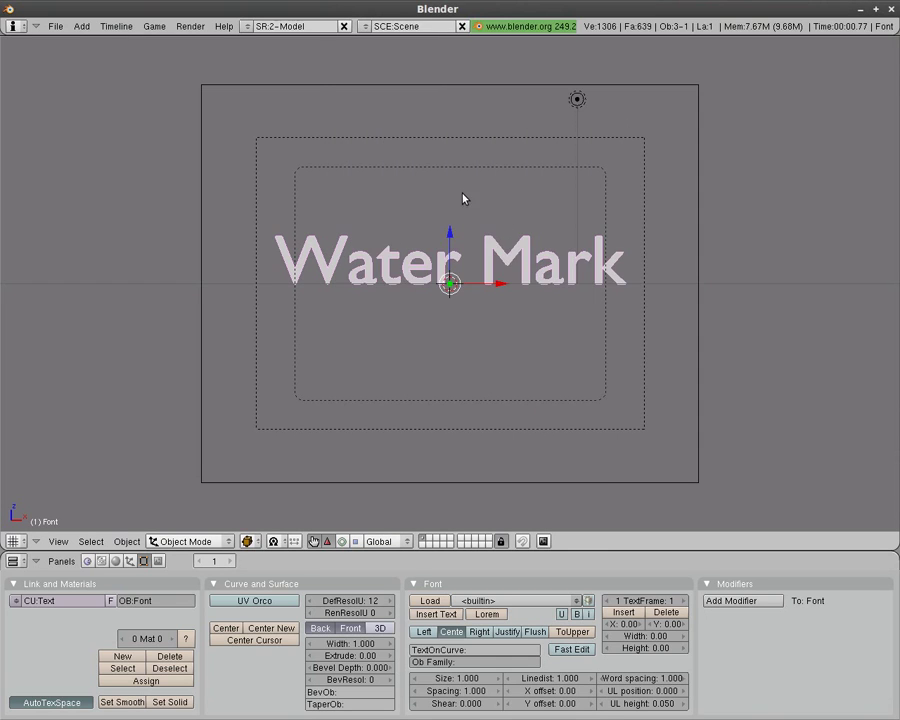
- Move the lamp in top view to the negative Y side, in front of the text, and test-render the scene
{"action": "key", "text": "KP_7"}
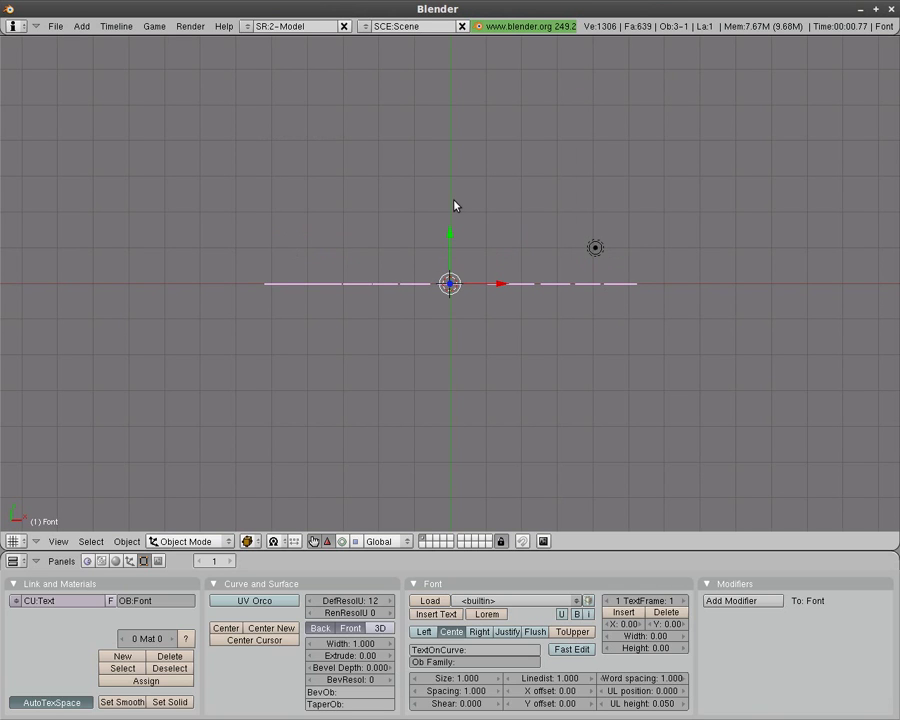
{"action": "right_click", "coordinate": [596, 249]}
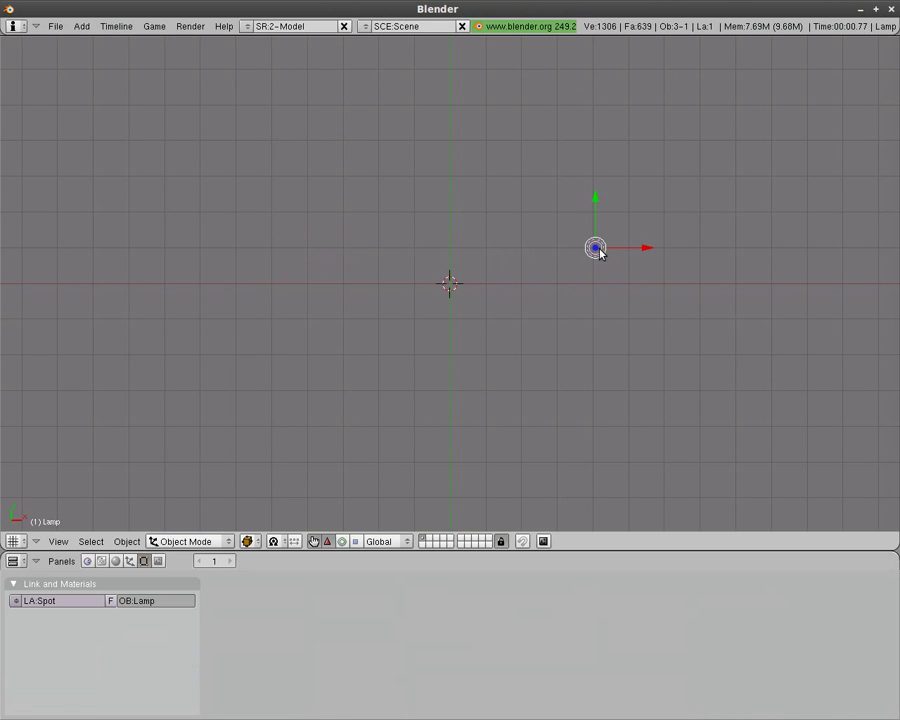
{"action": "key", "text": "g"}
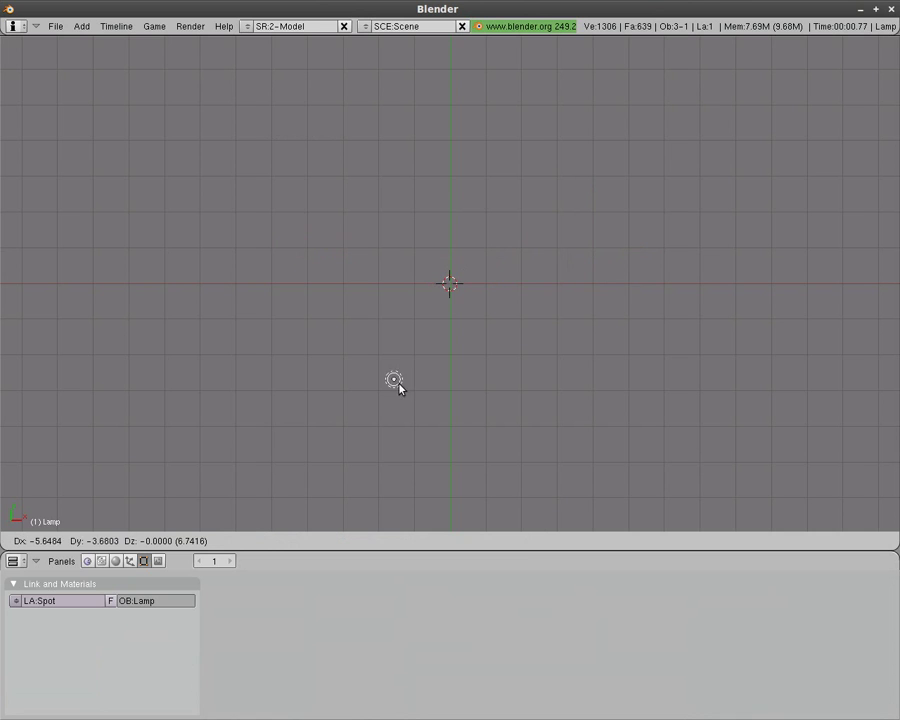
{"action": "left_click", "coordinate": [446, 488]}
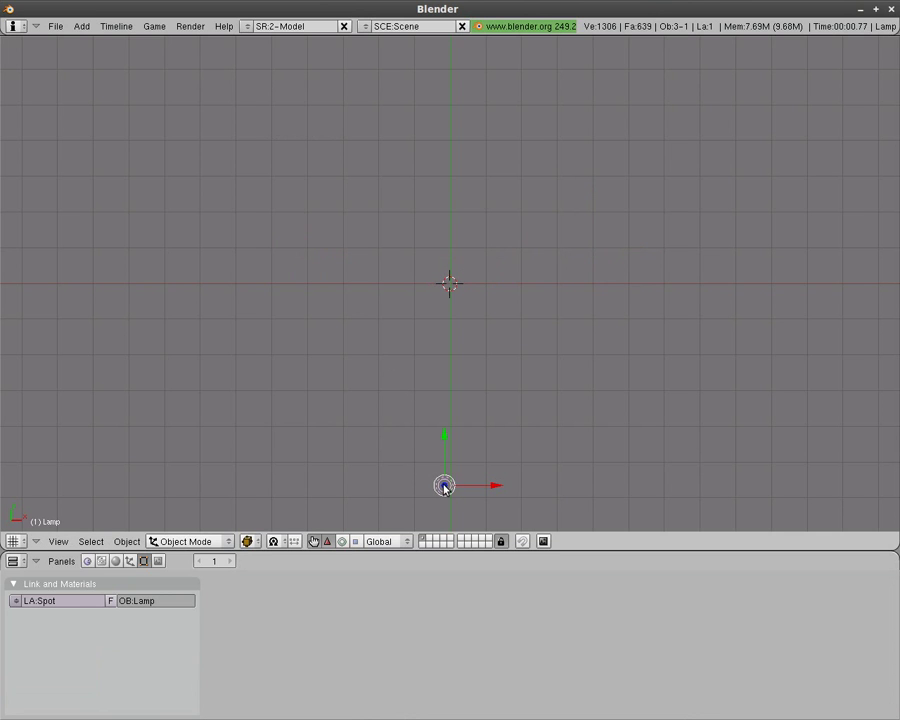
{"action": "key", "text": "F12"}
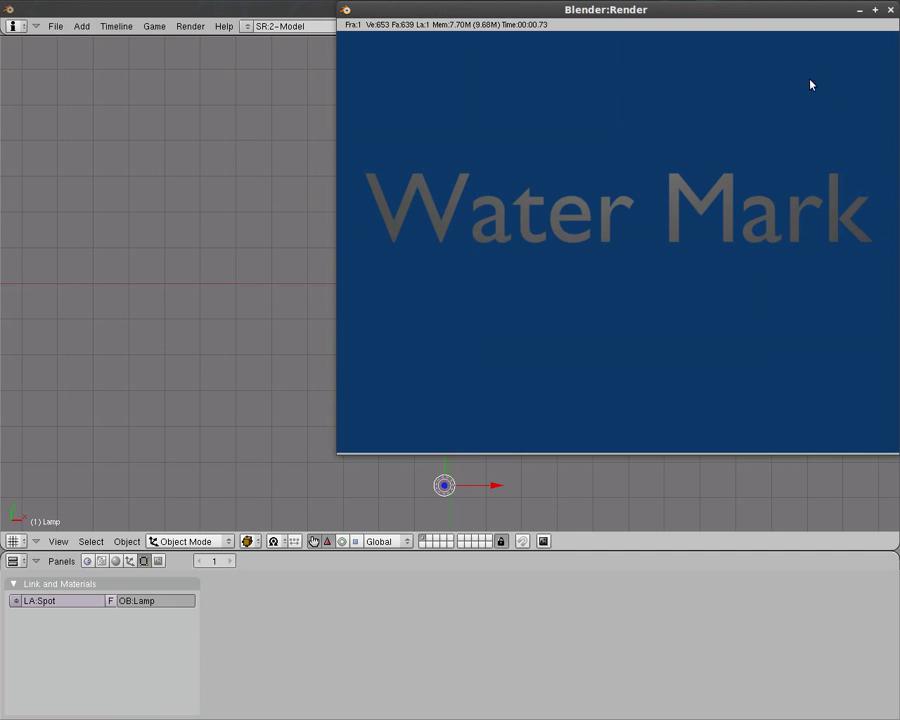
{"action": "left_click", "coordinate": [890, 9]}
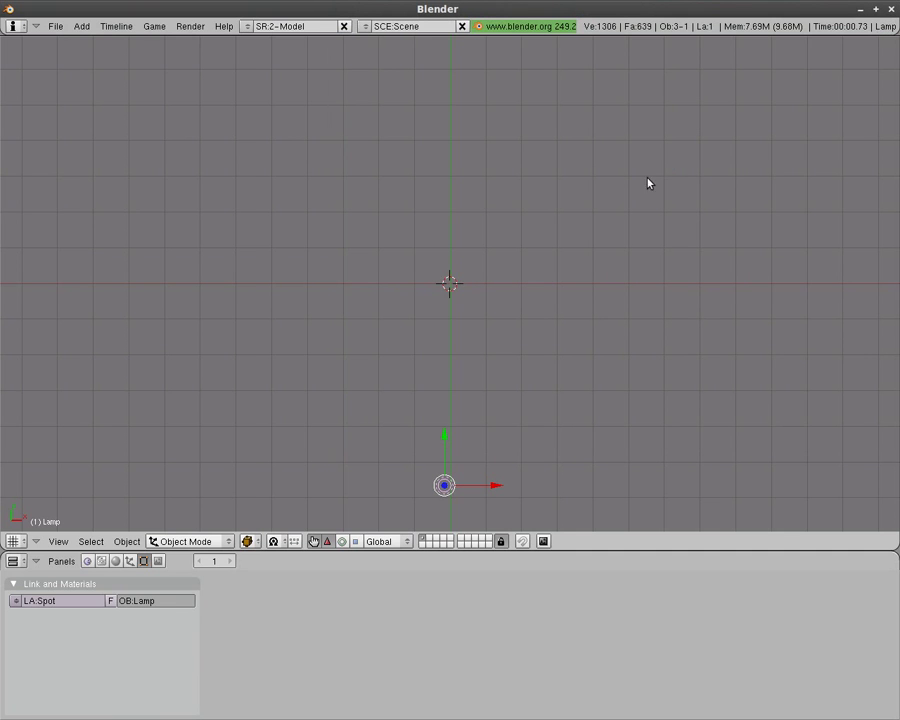
- Apply the NTSC 720x480 size preset to the render format and test-render the scene
{"action": "left_click", "coordinate": [156, 563]}
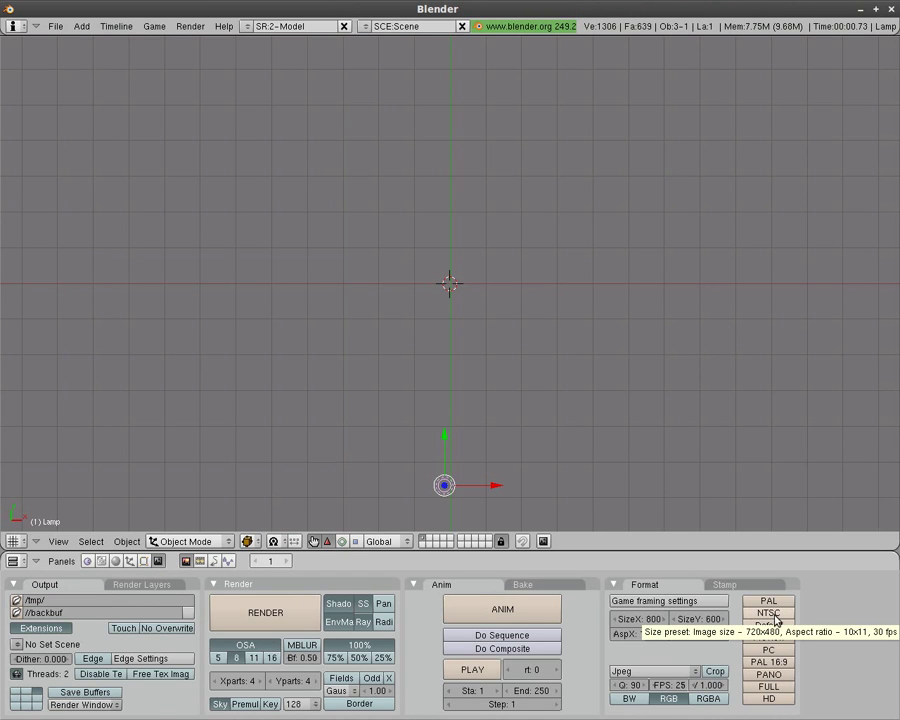
{"action": "left_click", "coordinate": [768, 613]}
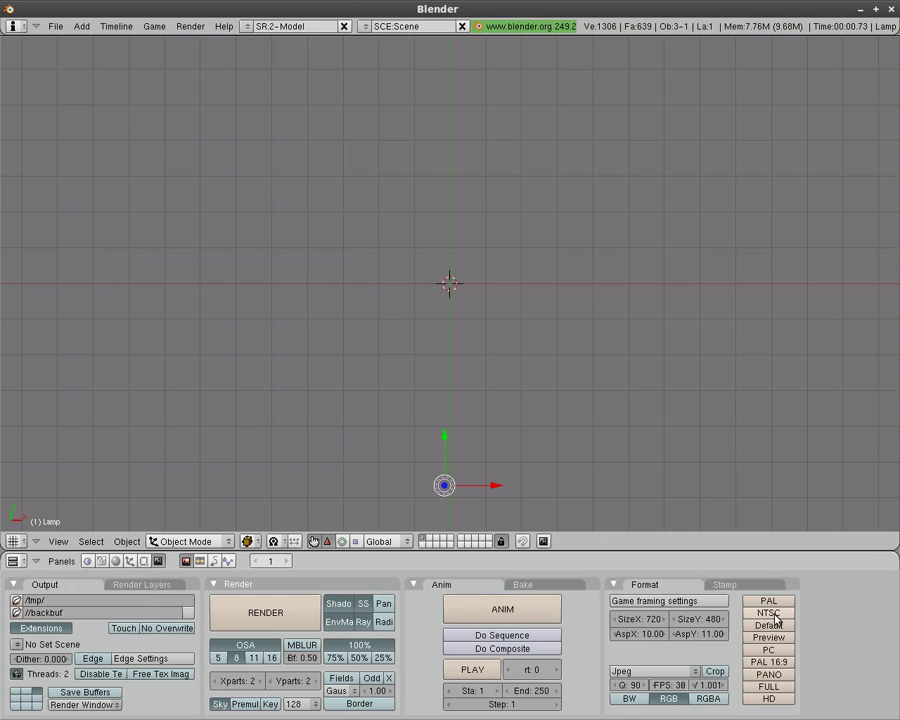
{"action": "key", "text": "F12"}
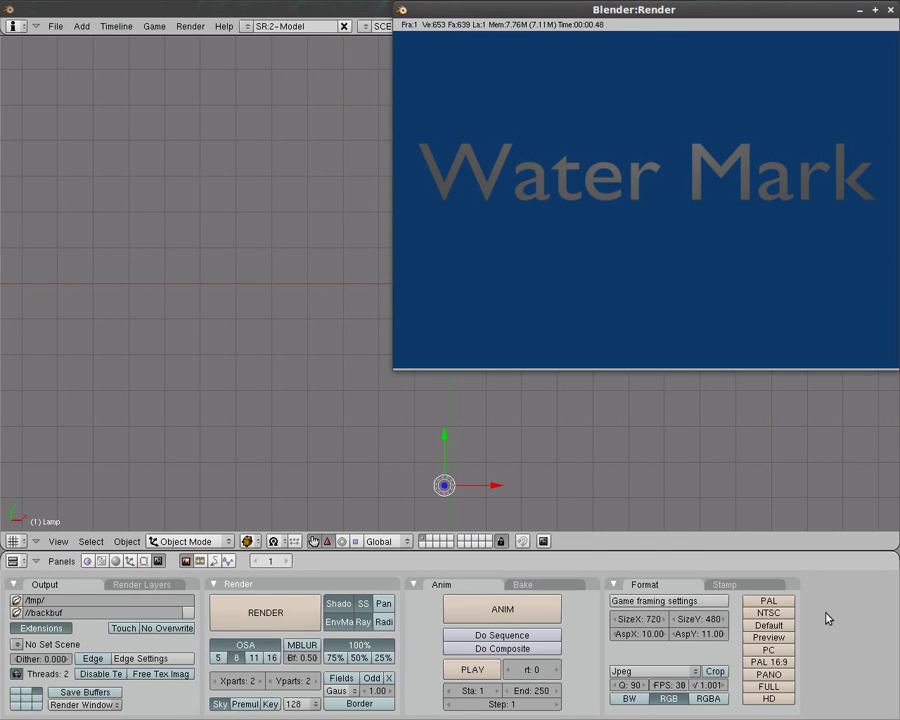
{"action": "left_click_drag", "start_coordinate": [701, 14], "coordinate": [587, 117]}
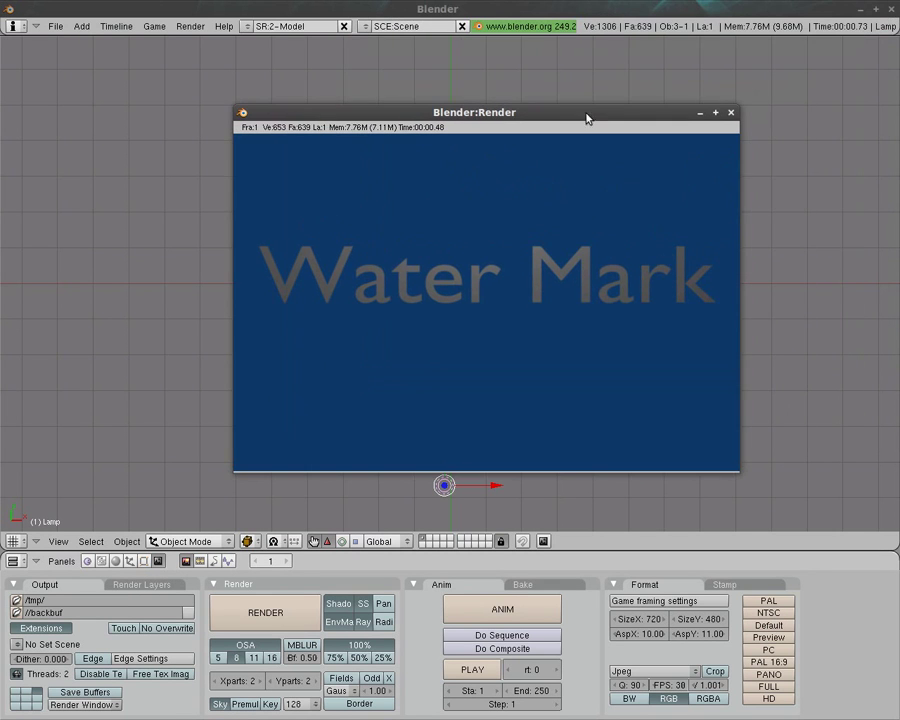
{"action": "left_click", "coordinate": [731, 112]}
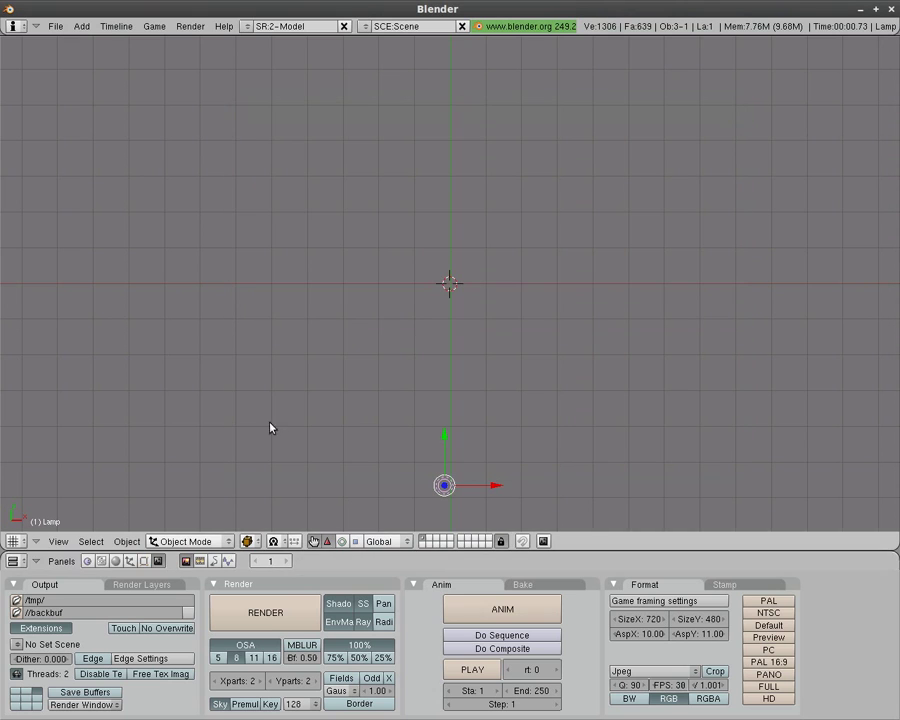
- Change the 3D view to the Node Editor and enable compositing nodes for the scene
{"action": "left_click", "coordinate": [14, 547]}
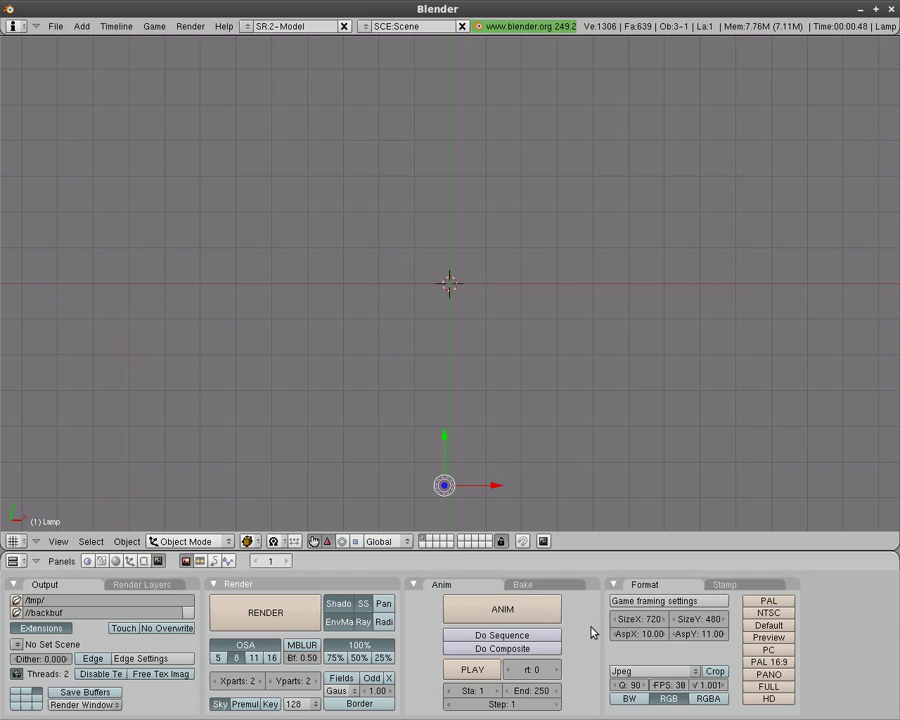
{"action": "left_click", "coordinate": [14, 541]}
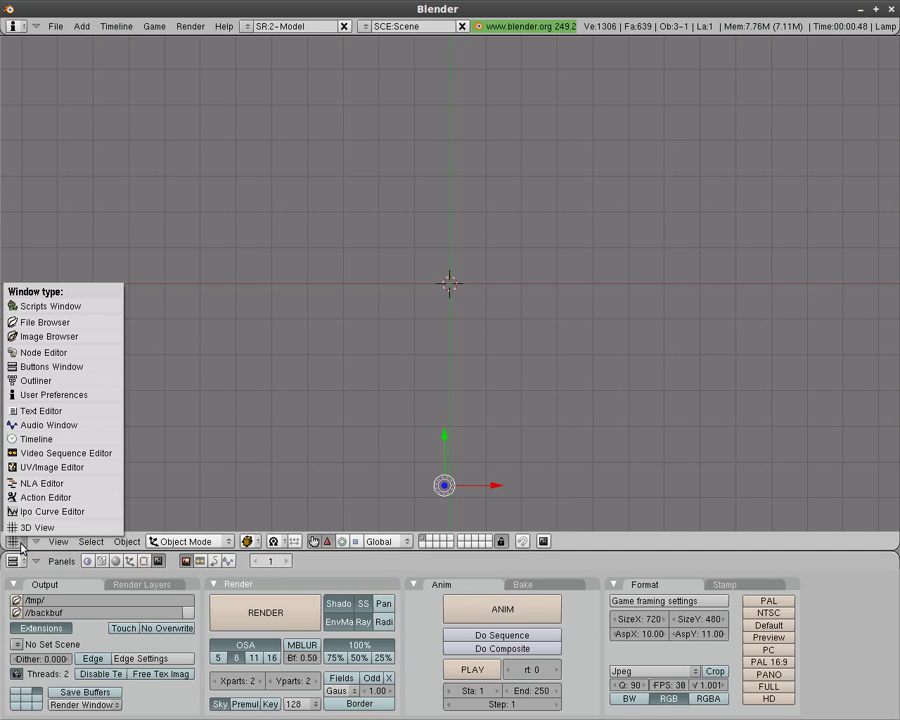
{"action": "left_click", "coordinate": [40, 353]}
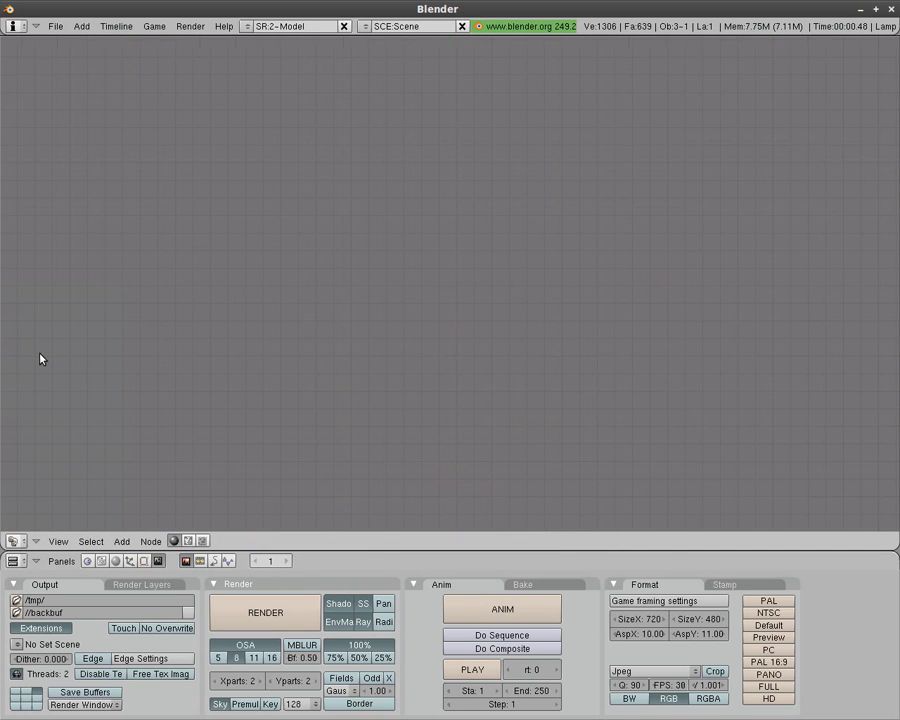
{"action": "left_click", "coordinate": [188, 542]}
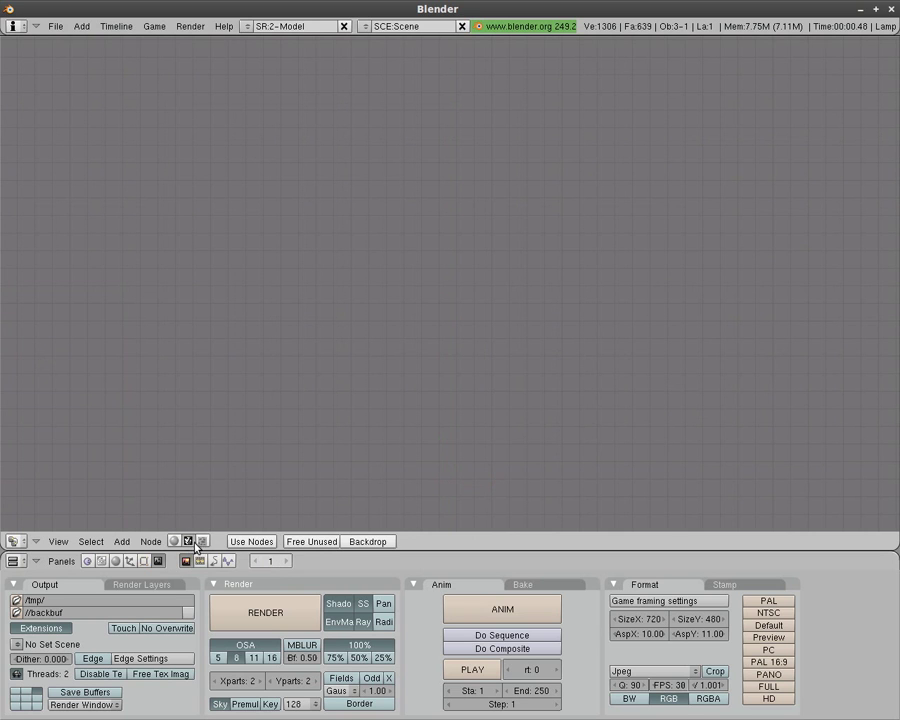
{"action": "left_click", "coordinate": [242, 544]}
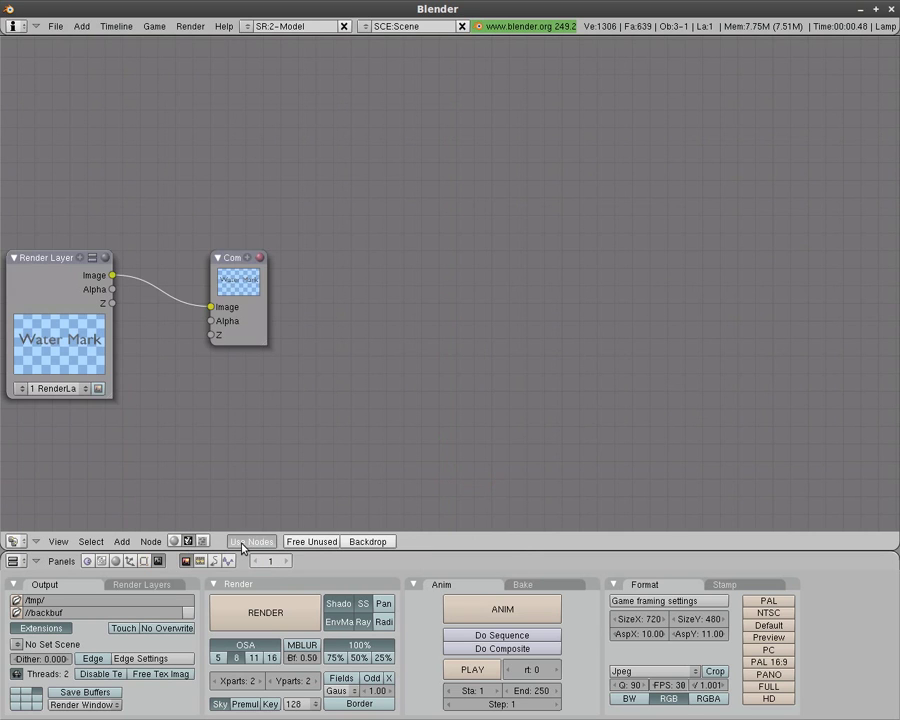
- Enable the node backdrop and move the Render Layer and Composite nodes up, spacing them farther apart
{"action": "left_click", "coordinate": [358, 542]}
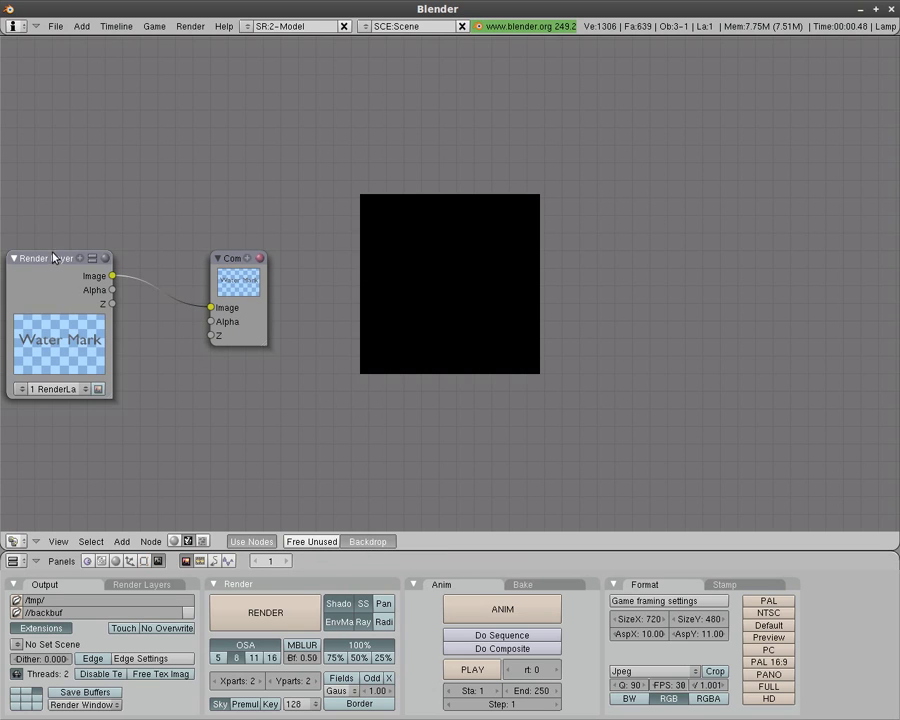
{"action": "left_click_drag", "start_coordinate": [54, 258], "coordinate": [69, 121]}
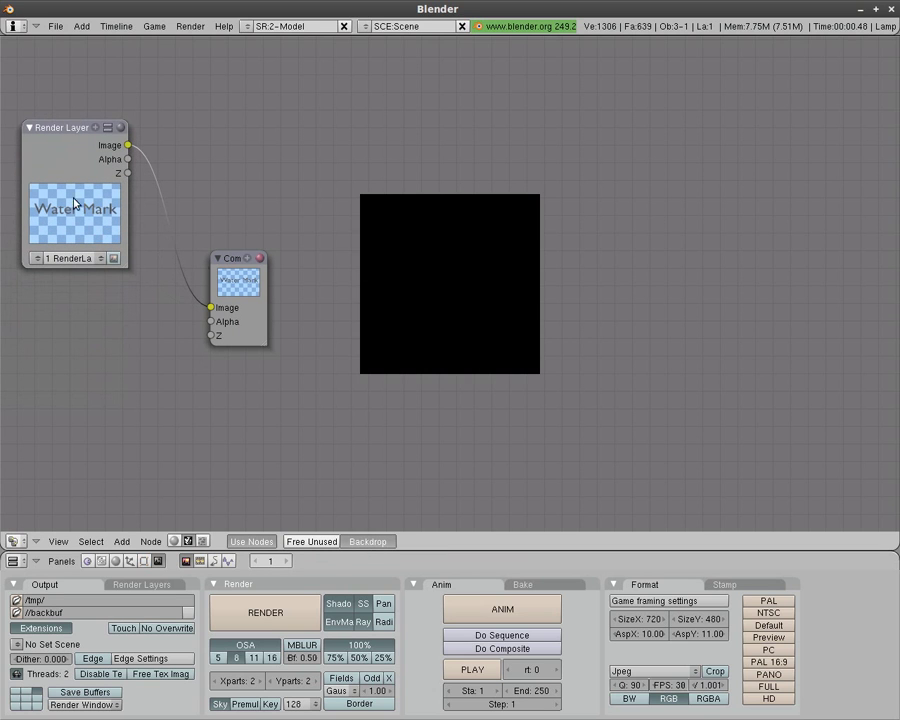
{"action": "left_click_drag", "start_coordinate": [235, 257], "coordinate": [285, 145]}
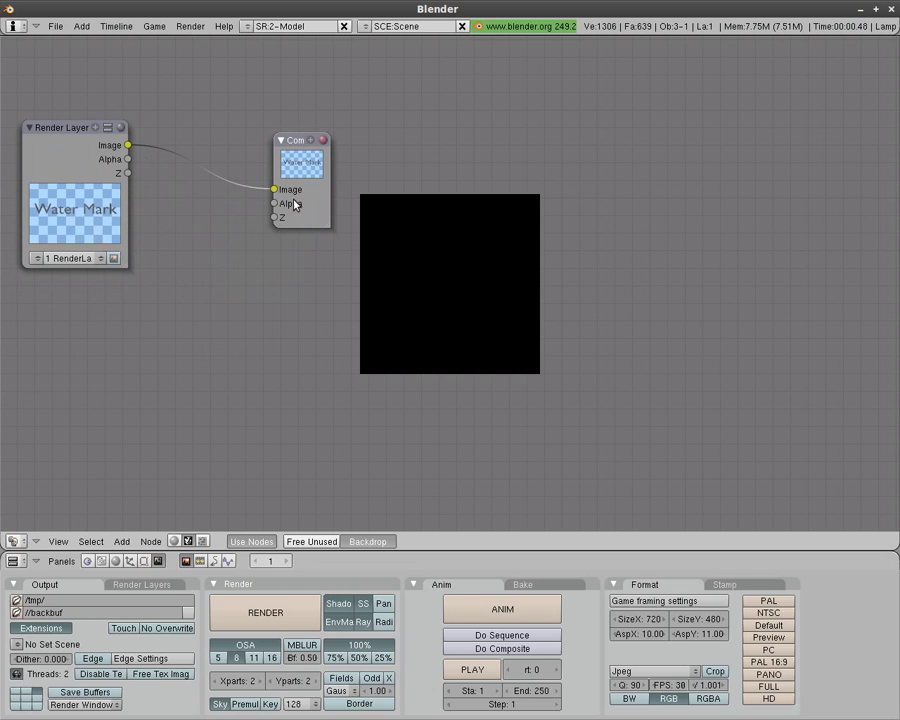
- Add an Image input node and load M2U00224.MPG from the Video Projects/Key/Clips folder into it
{"action": "key", "text": "space"}
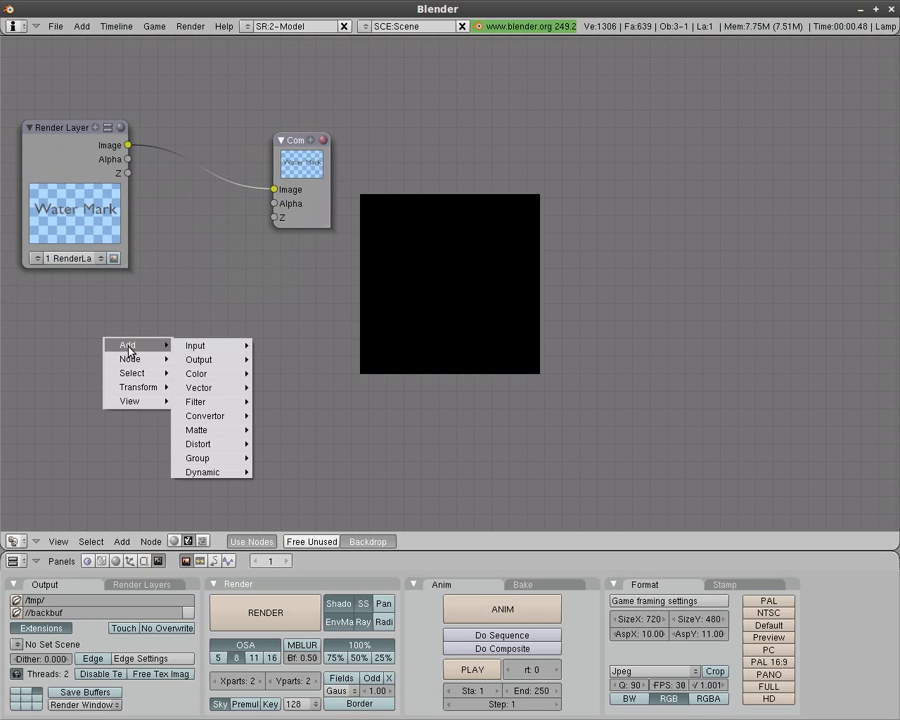
{"action": "mouse_move", "coordinate": [205, 348]}
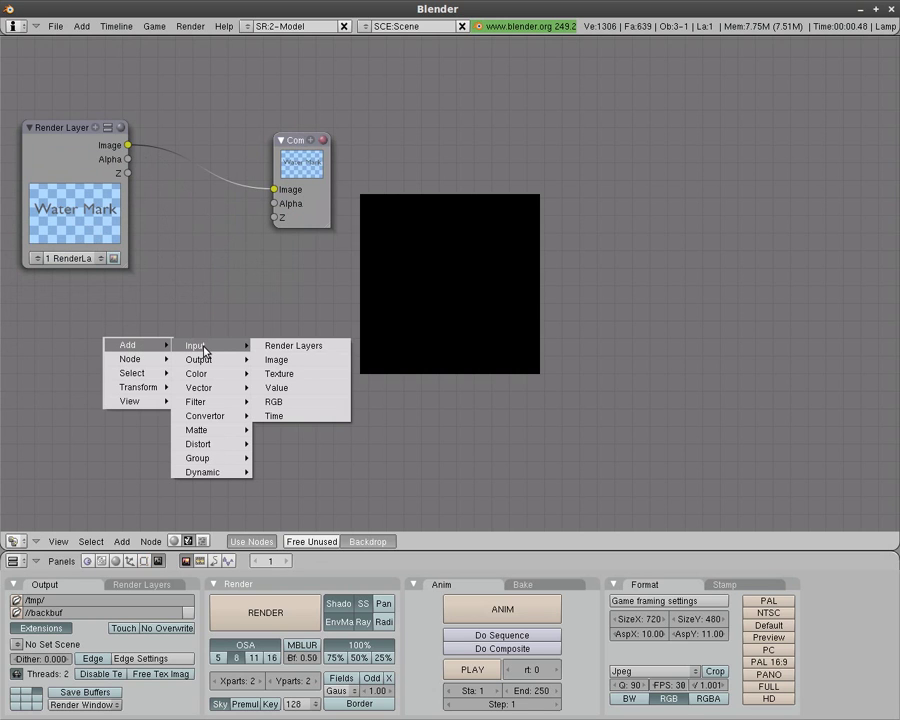
{"action": "left_click", "coordinate": [288, 362]}
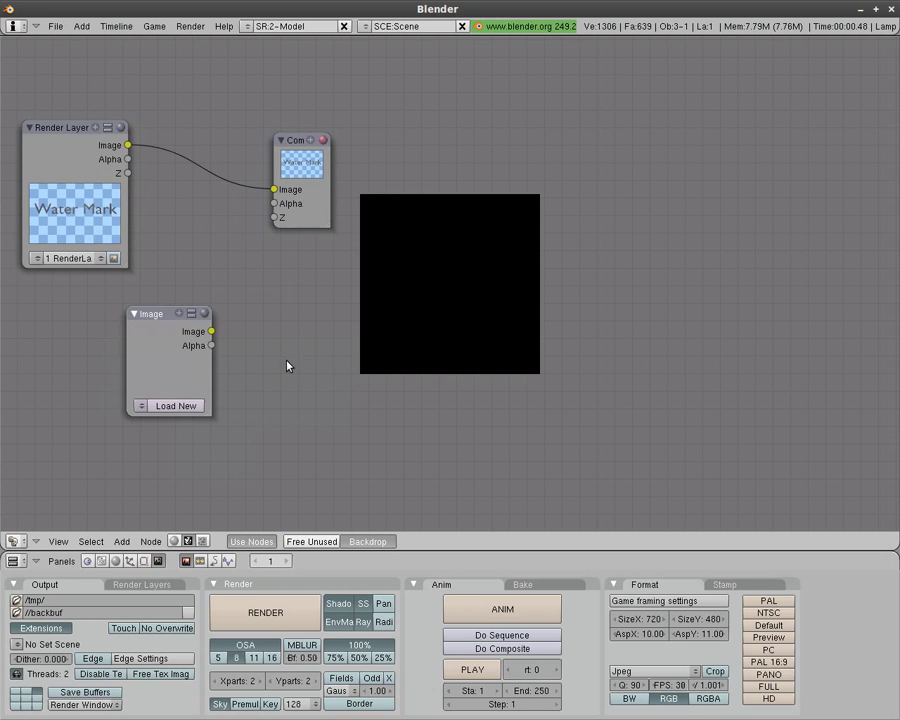
{"action": "left_click", "coordinate": [172, 405]}
{"action": "left_click", "coordinate": [66, 100]}
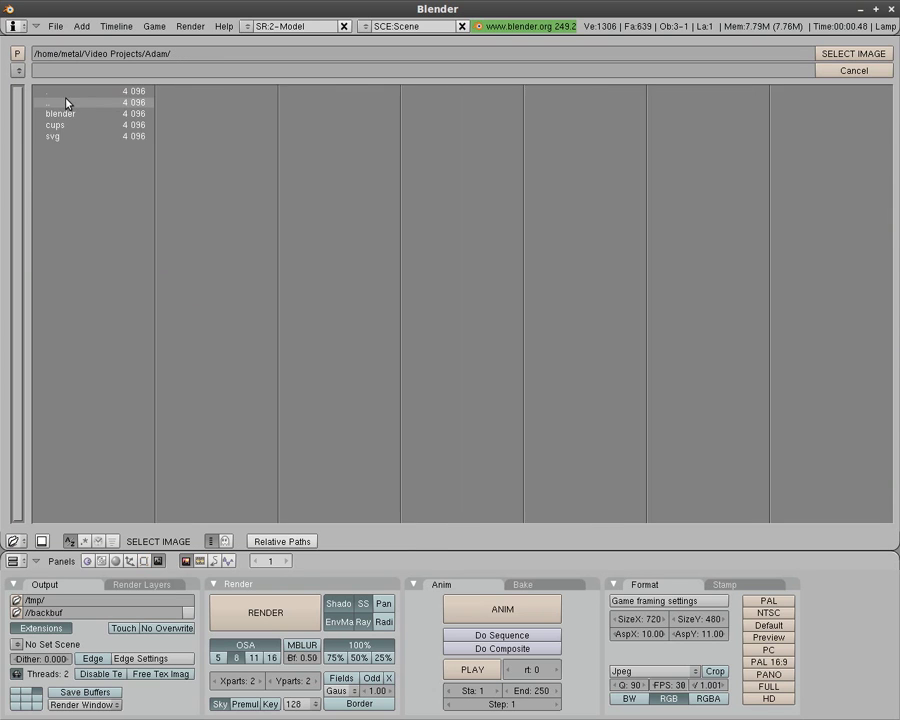
{"action": "left_click", "coordinate": [66, 102]}
{"action": "left_click", "coordinate": [54, 181]}
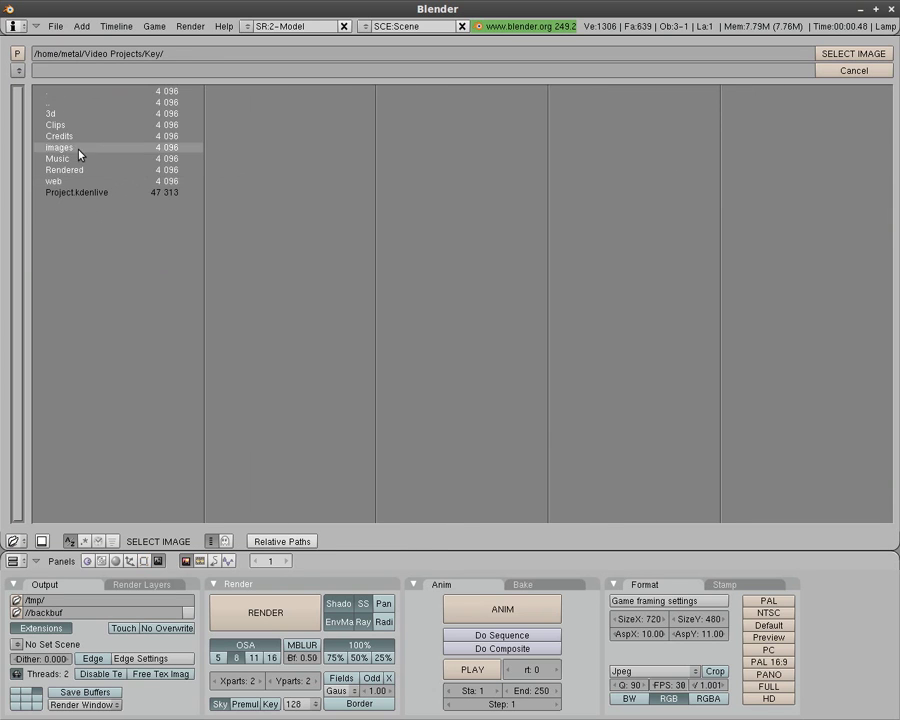
{"action": "left_click", "coordinate": [70, 128]}
{"action": "left_click", "coordinate": [66, 125]}
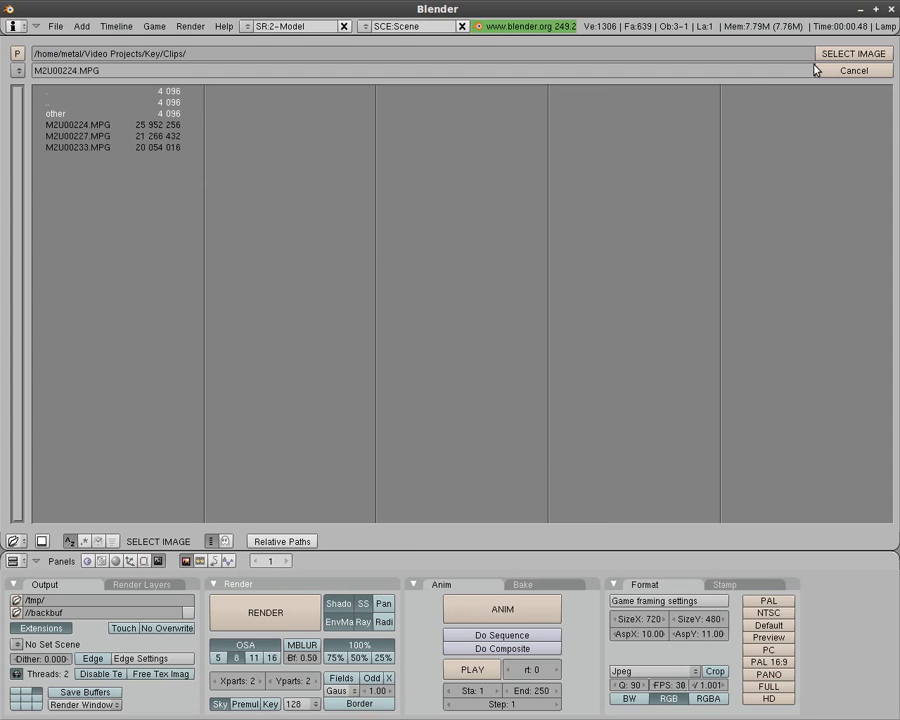
{"action": "left_click", "coordinate": [843, 54]}
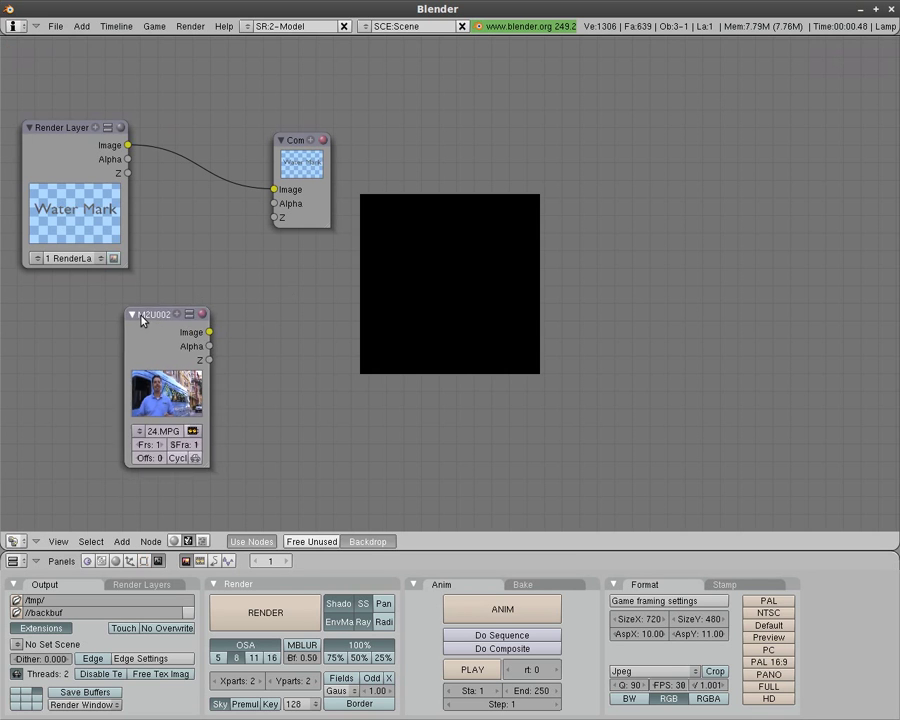
- Place the movie node below the Render Layer node, widen it, set its source to Movie and enable automatic refresh
{"action": "left_click_drag", "start_coordinate": [145, 314], "coordinate": [76, 318]}
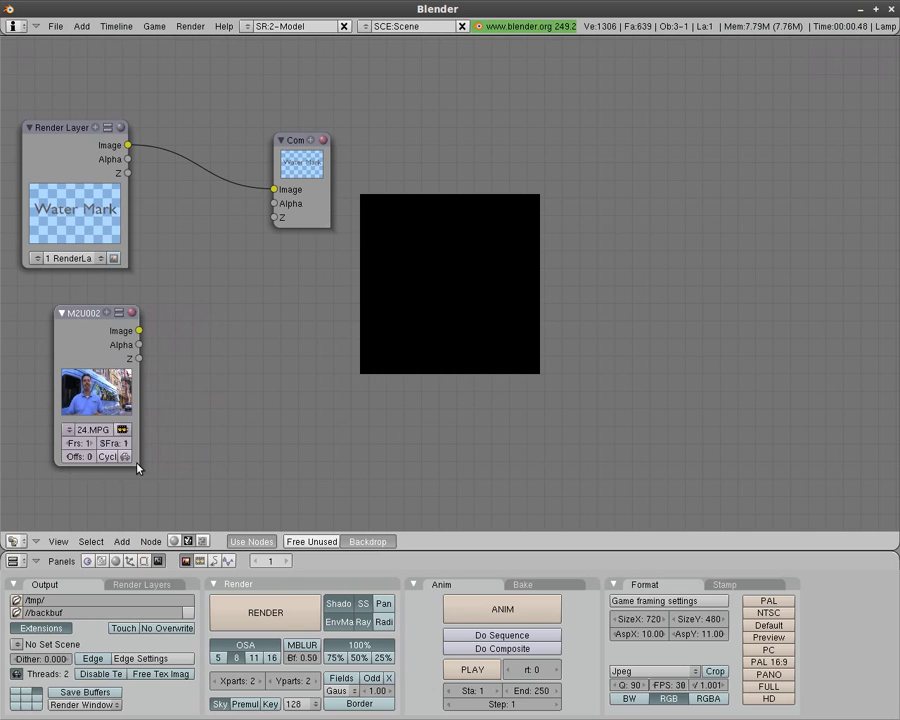
{"action": "left_click_drag", "start_coordinate": [138, 464], "coordinate": [184, 487]}
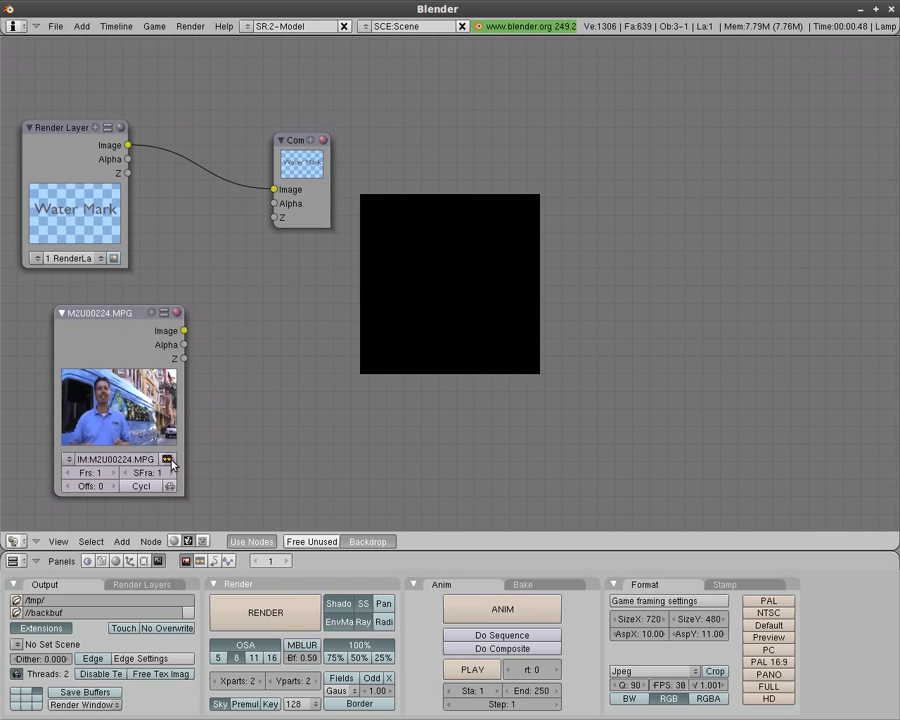
{"action": "left_click", "coordinate": [168, 460]}
{"action": "left_click", "coordinate": [182, 431]}
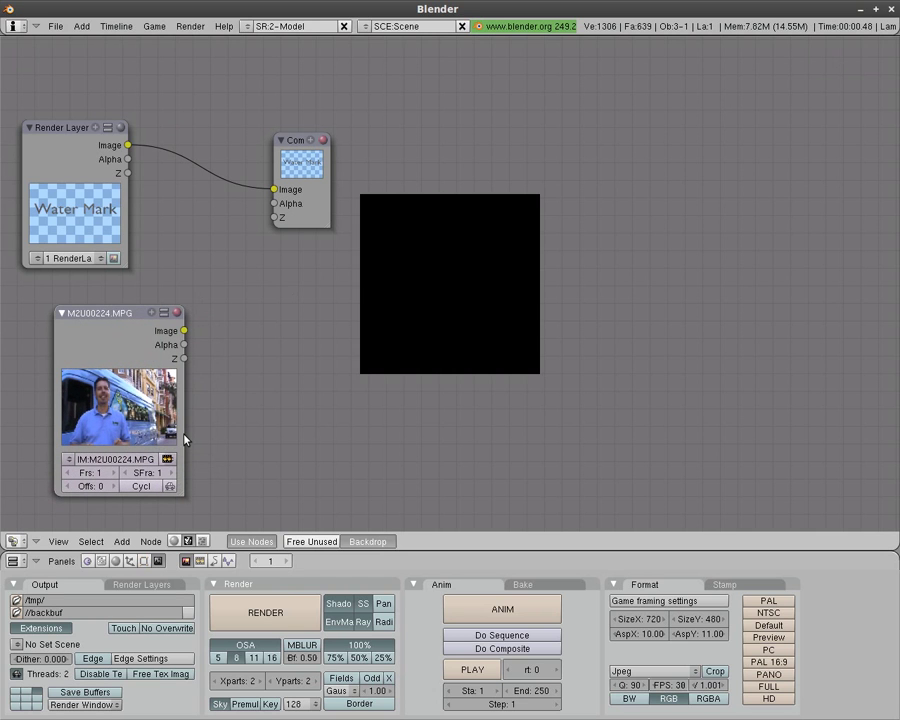
{"action": "left_click", "coordinate": [170, 487]}
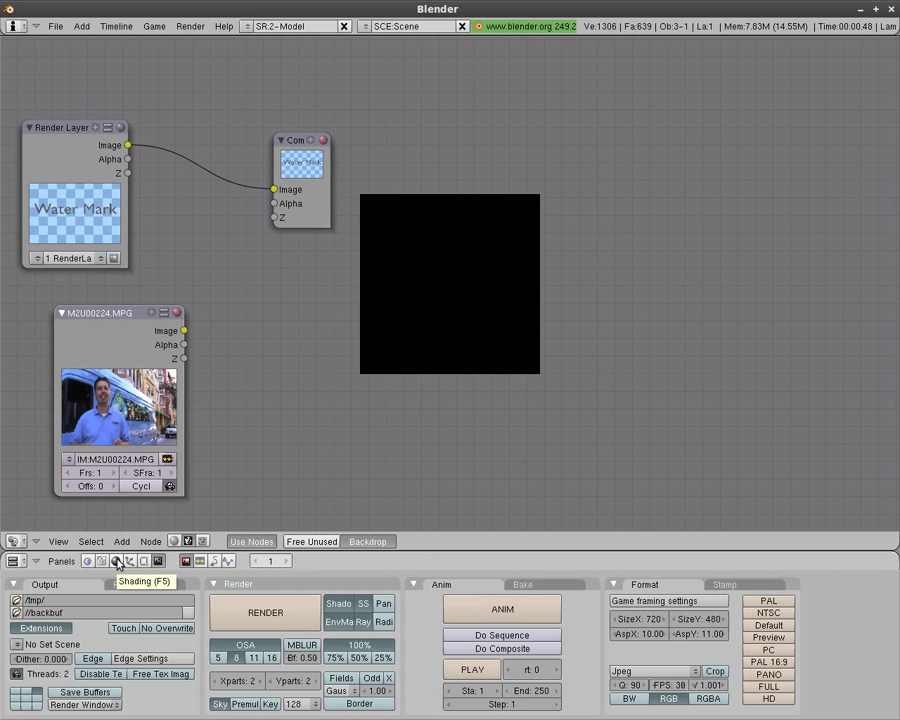
- Add a new texture to the lamp and set its texture type to Image
{"action": "left_click", "coordinate": [117, 563]}
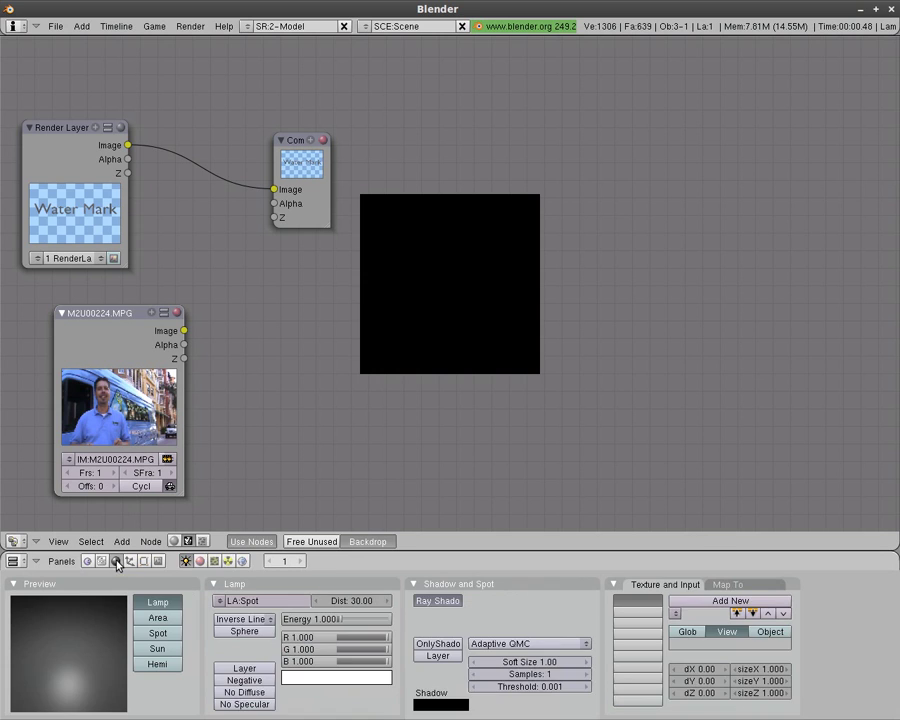
{"action": "left_click", "coordinate": [213, 563]}
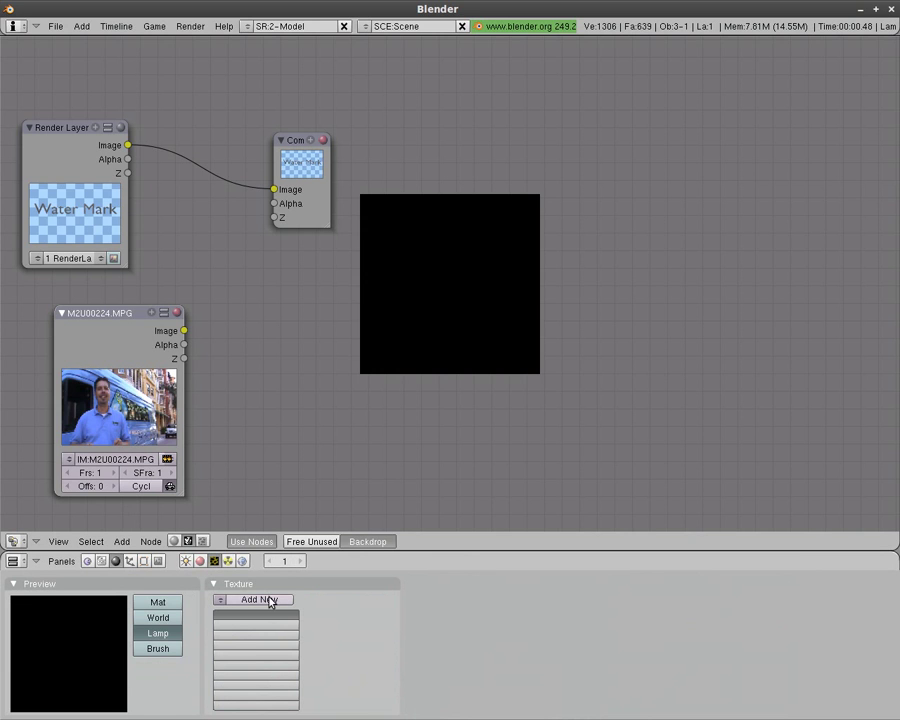
{"action": "left_click", "coordinate": [268, 599]}
{"action": "left_click", "coordinate": [350, 626]}
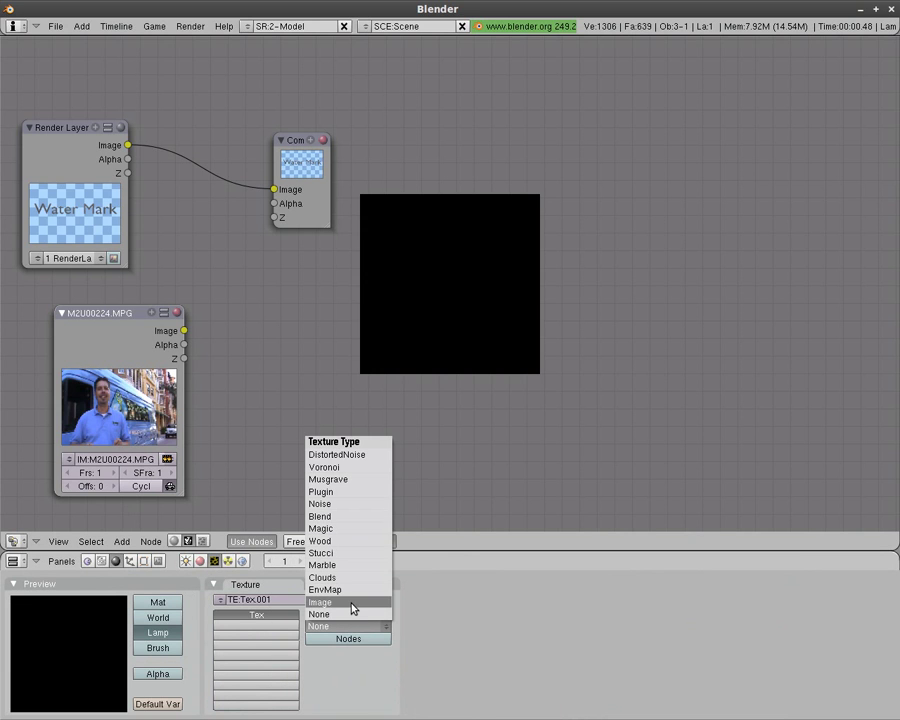
{"action": "left_click", "coordinate": [352, 603]}
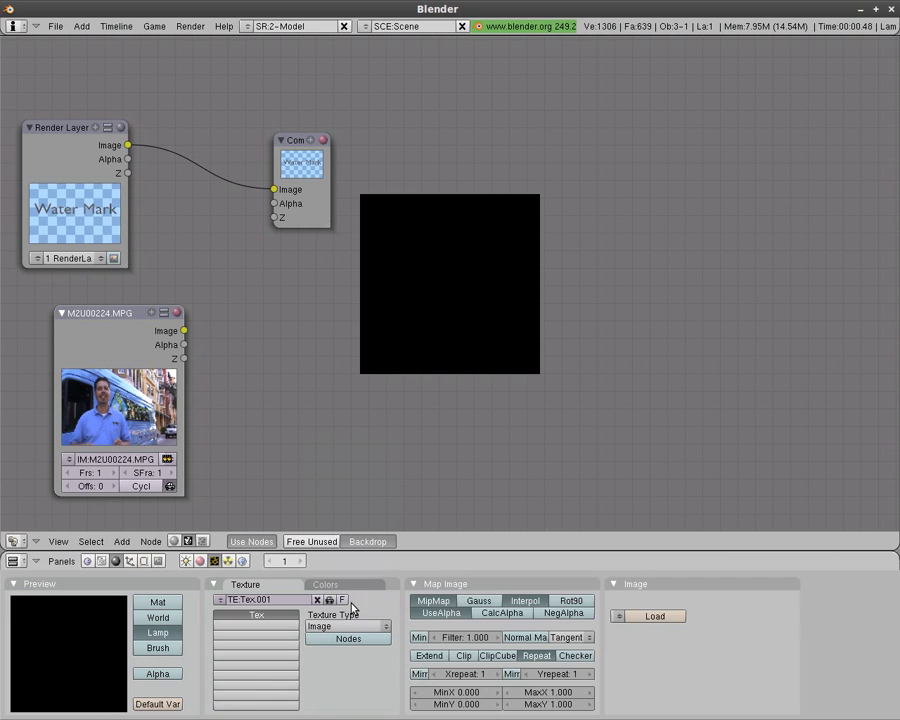
- Assign the loaded M2U00224.MPG to the lamp's image texture and fill in its frame count from the movie's length
{"action": "left_click", "coordinate": [618, 616]}
{"action": "left_click", "coordinate": [619, 615]}
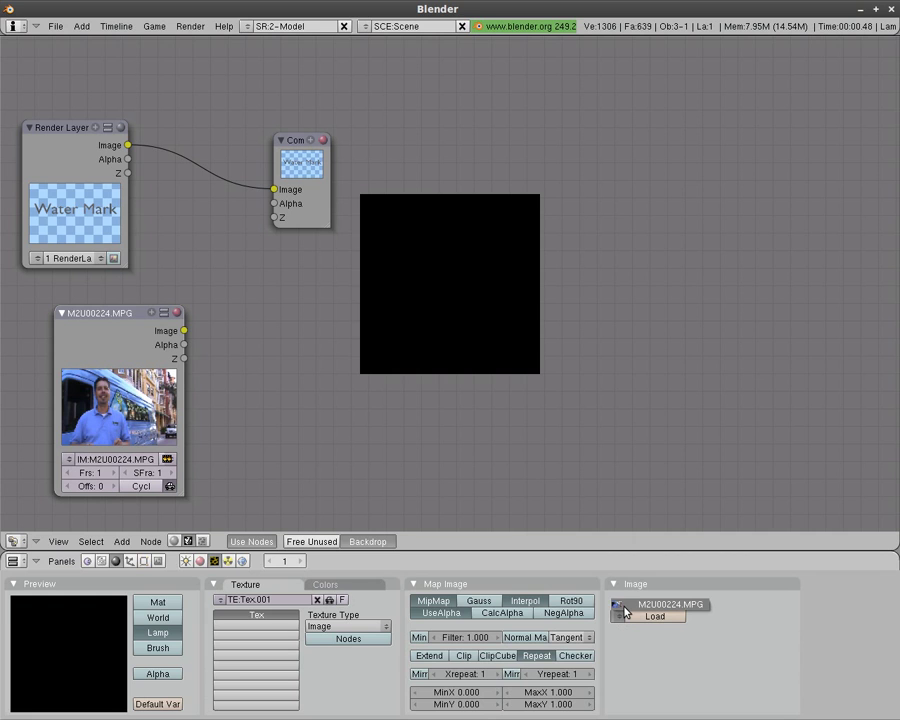
{"action": "left_click", "coordinate": [625, 611]}
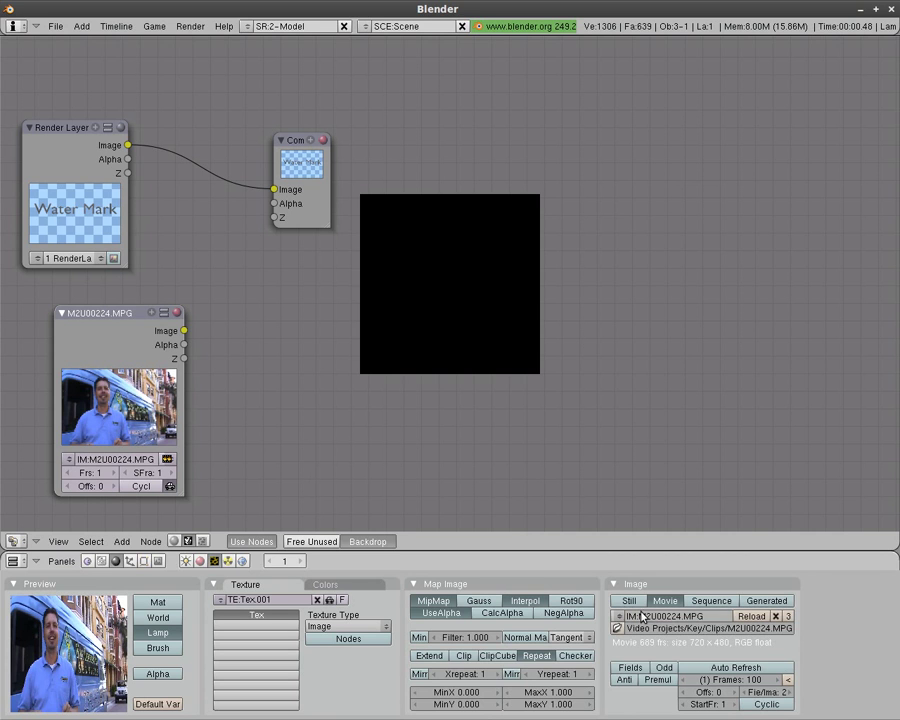
{"action": "left_click", "coordinate": [788, 680]}
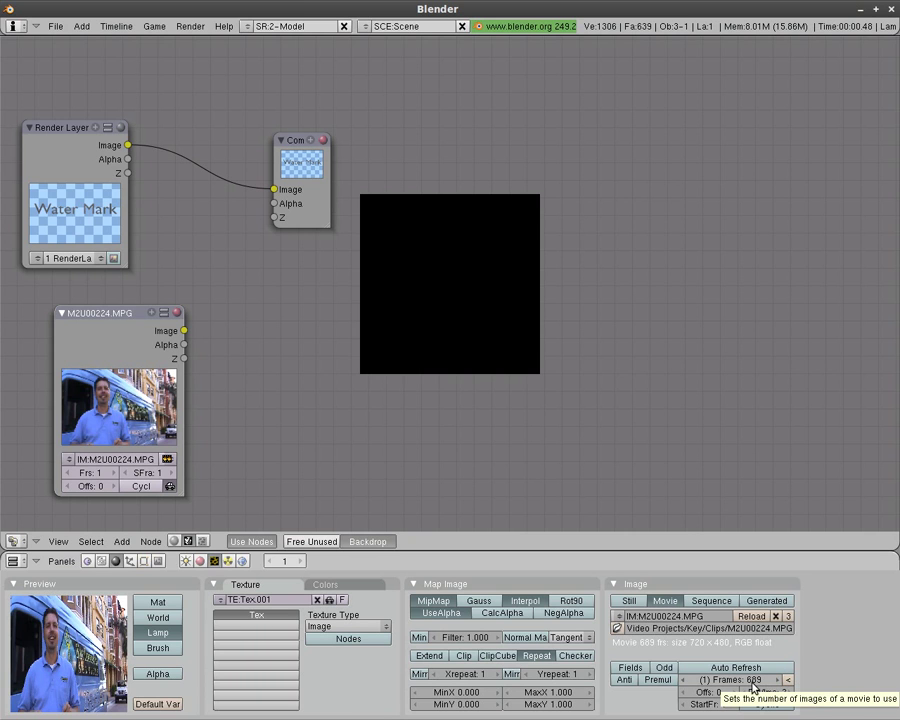
- Set the number of frames in the M2U00224.MPG node to 689
{"action": "left_click", "coordinate": [78, 472]}
{"action": "type", "text": "6"}
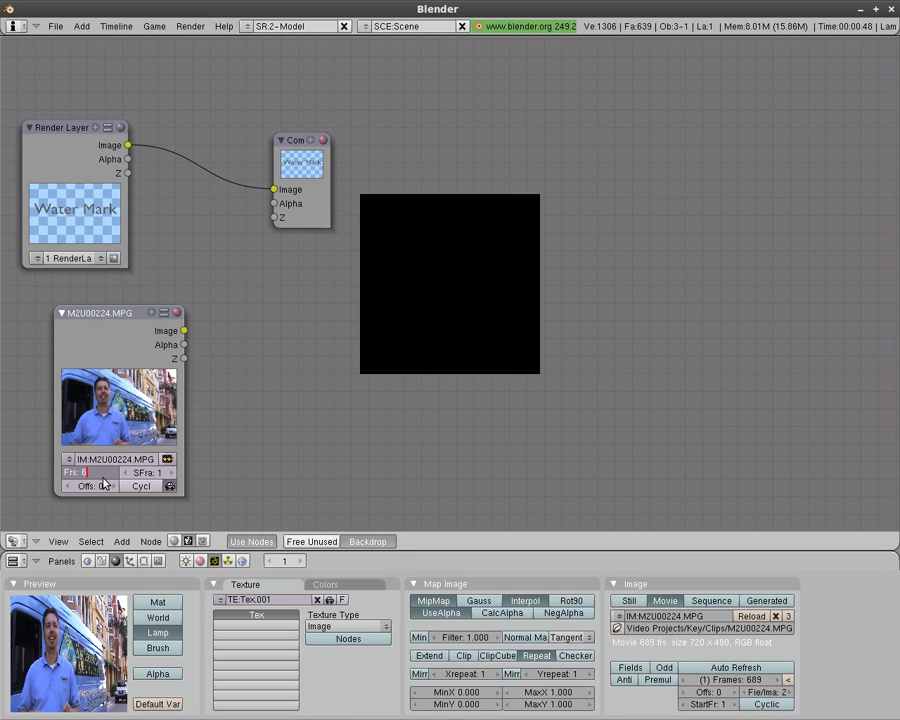
{"action": "type", "text": "89"}
{"action": "key", "text": "Return"}
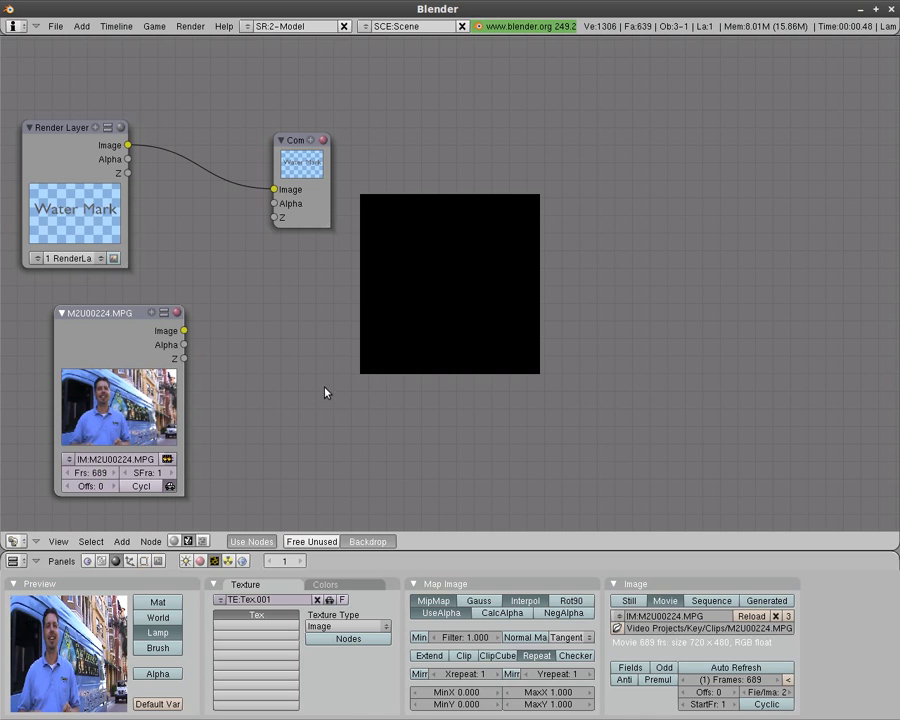
- Add a Mix node, linking the movie's Image output to its first Image input and the Render Layer's Alpha to Fac
{"action": "key", "text": "space"}
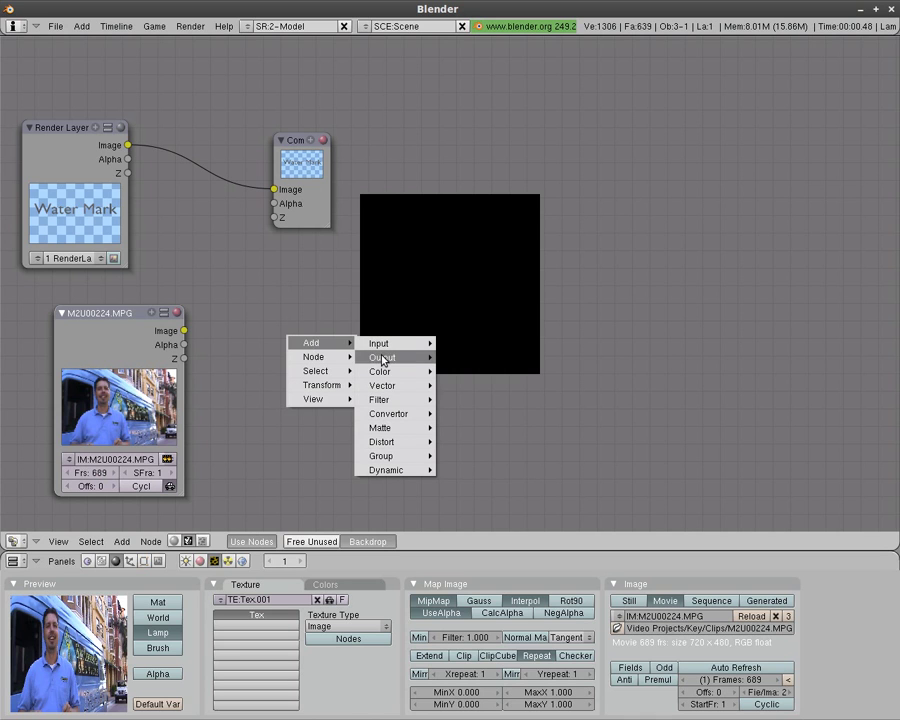
{"action": "mouse_move", "coordinate": [386, 376]}
{"action": "left_click", "coordinate": [470, 385]}
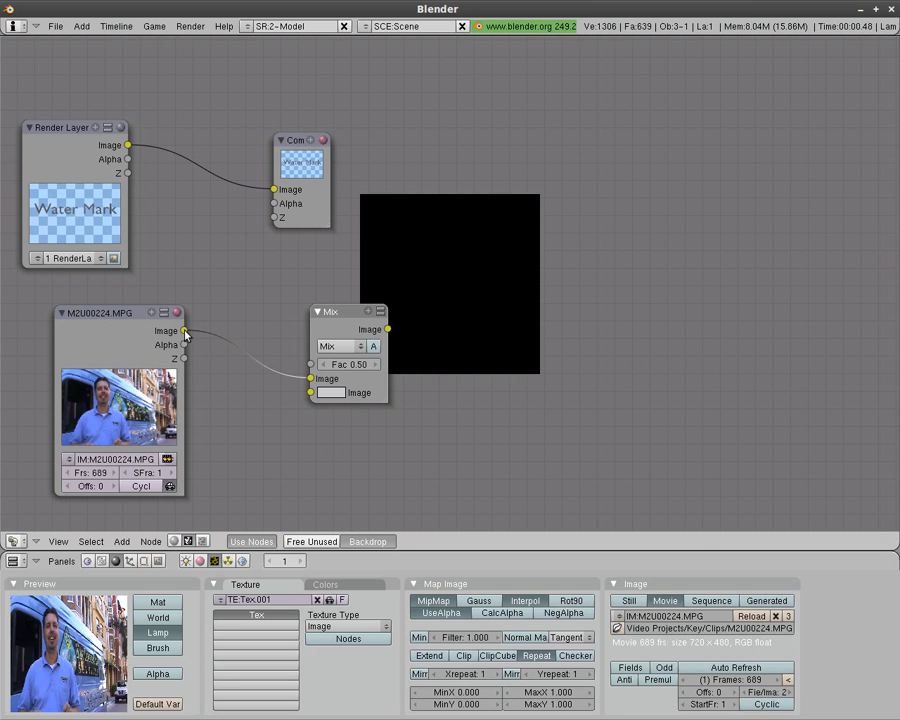
{"action": "left_click_drag", "start_coordinate": [253, 364], "coordinate": [310, 381]}
{"action": "left_click_drag", "start_coordinate": [128, 159], "coordinate": [310, 364]}
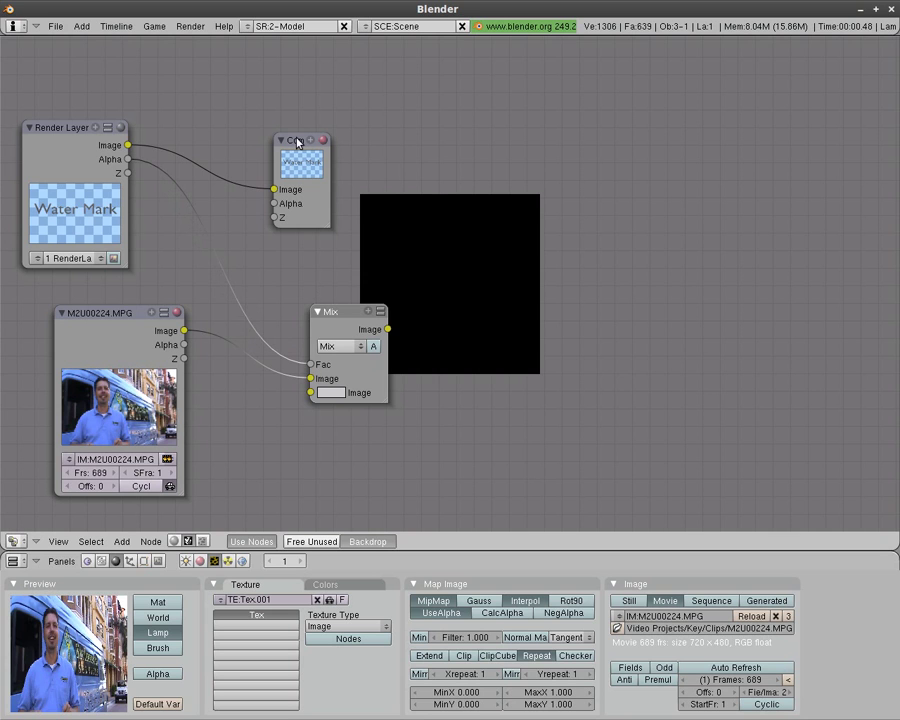
- Place the Mix node between the inputs and the Composite node, and link its Image output to the Composite's Image input
{"action": "left_click_drag", "start_coordinate": [297, 143], "coordinate": [412, 121]}
{"action": "left_click_drag", "start_coordinate": [340, 311], "coordinate": [230, 225]}
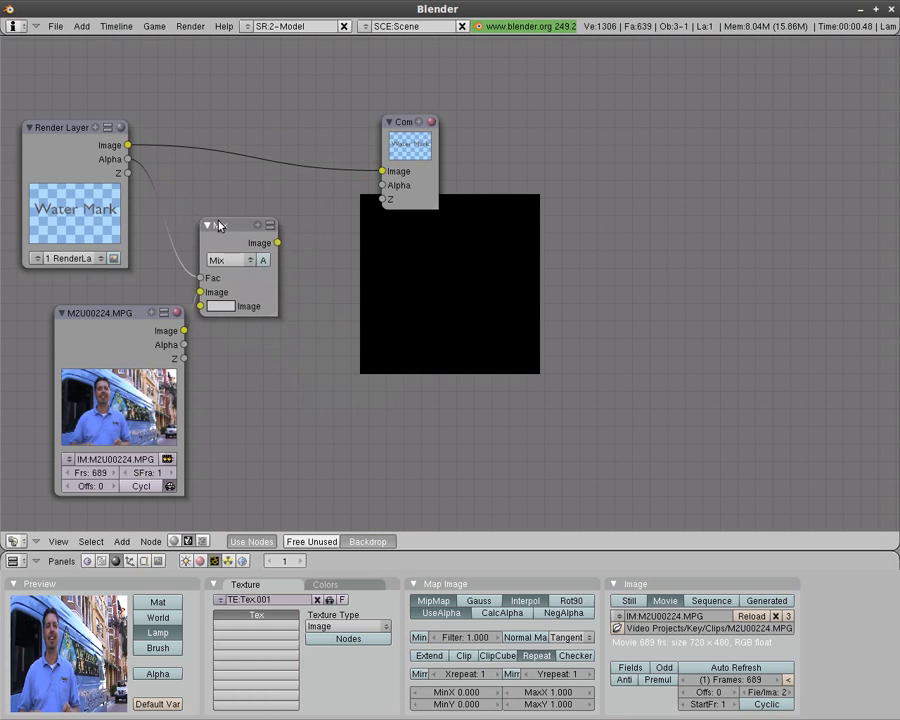
{"action": "left_click_drag", "start_coordinate": [358, 190], "coordinate": [384, 174]}
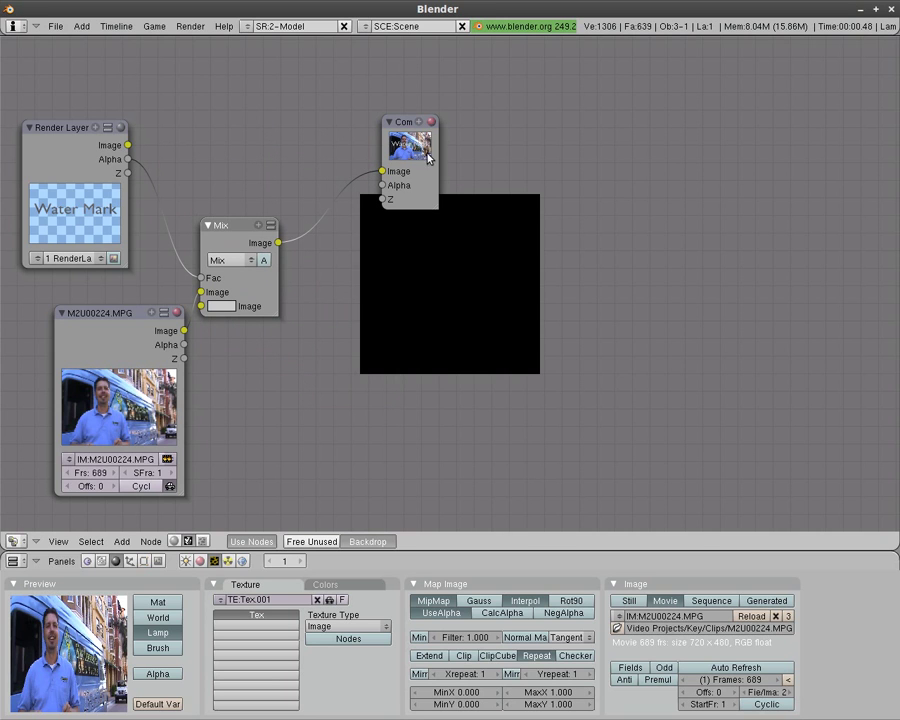
- Add a Viewer output node below the Composite node and feed it from the Mix node's Image output
{"action": "key", "text": "space"}
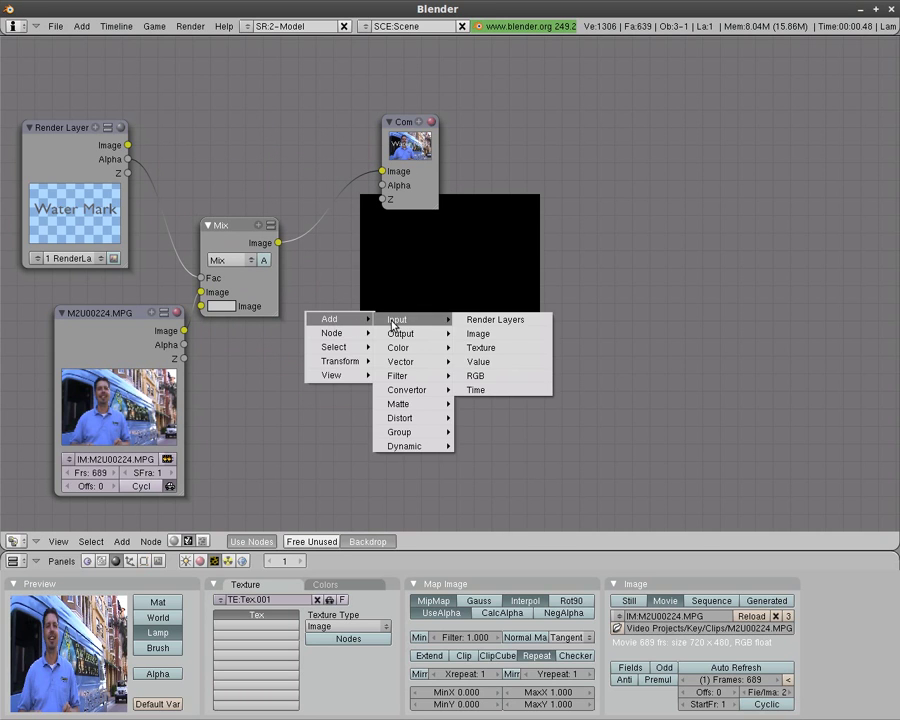
{"action": "mouse_move", "coordinate": [332, 318]}
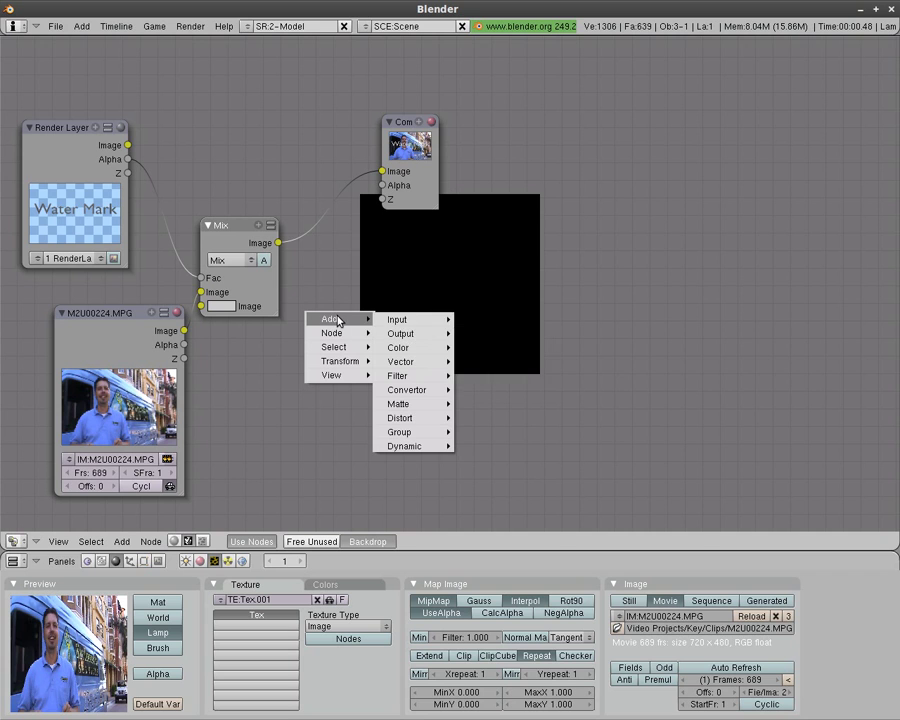
{"action": "mouse_move", "coordinate": [419, 338]}
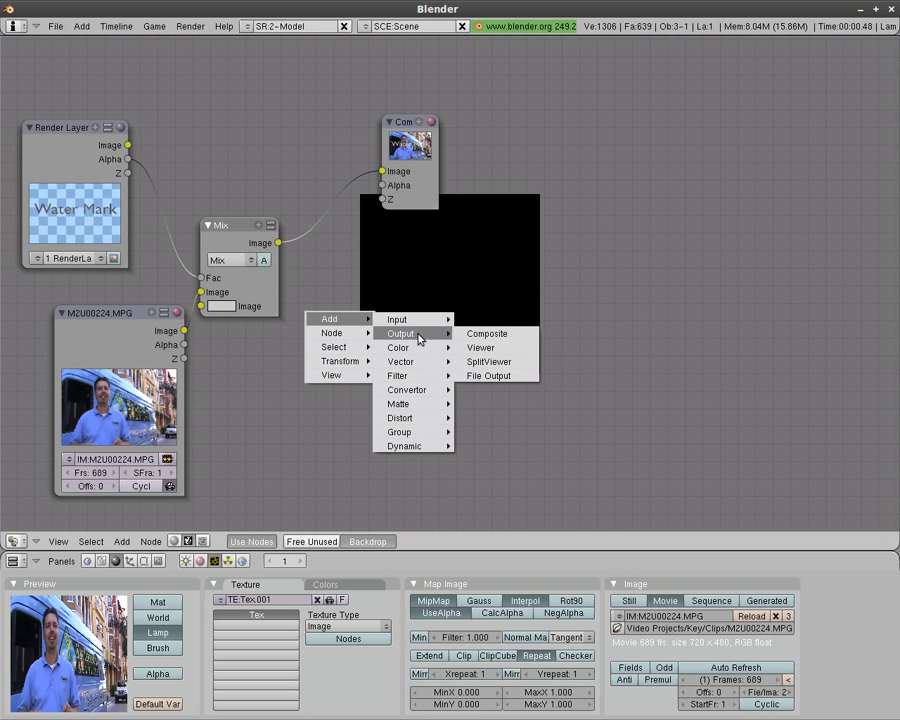
{"action": "left_click", "coordinate": [498, 352]}
{"action": "left_click_drag", "start_coordinate": [350, 287], "coordinate": [386, 347]}
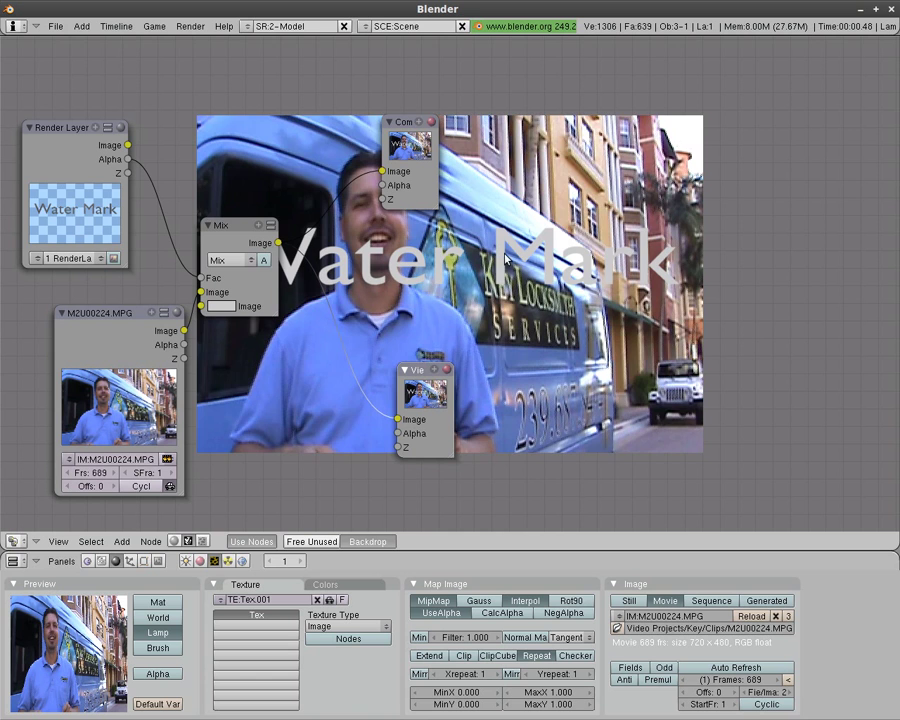
- Shift the backdrop image clear of the input nodes and change the Mix node's blend mode to Overlay
{"action": "middle_click_drag", "start_coordinate": [516, 283], "coordinate": [691, 284], "text": "alt"}
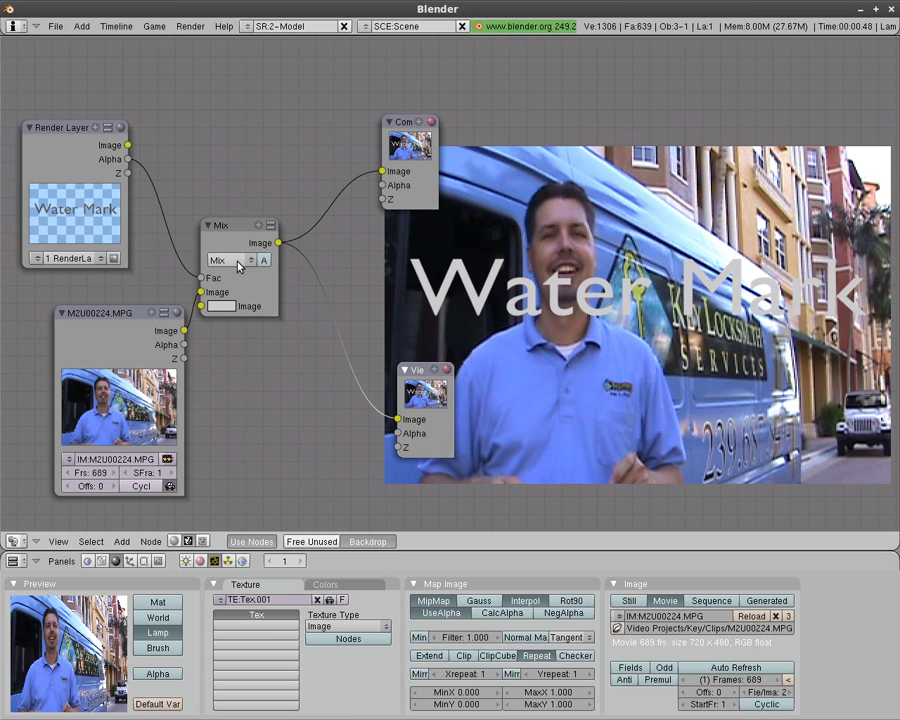
{"action": "left_click", "coordinate": [238, 264]}
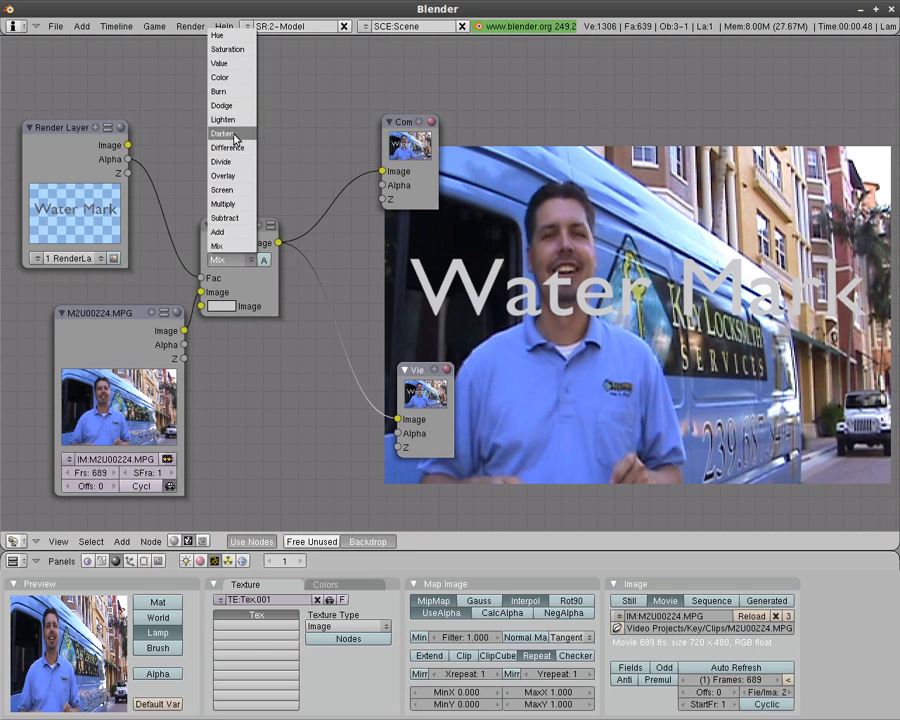
{"action": "left_click", "coordinate": [237, 176]}
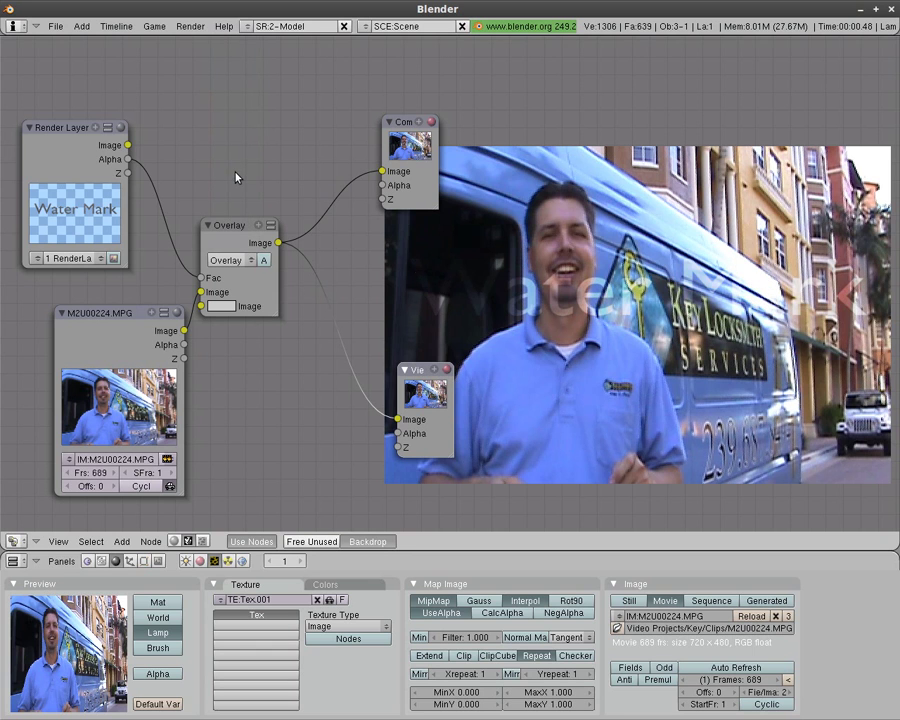
- Try the Burn, Multiply, Screen and Difference blend modes on the mix node to compare how the watermark looks over the video
{"action": "left_click", "coordinate": [240, 259]}
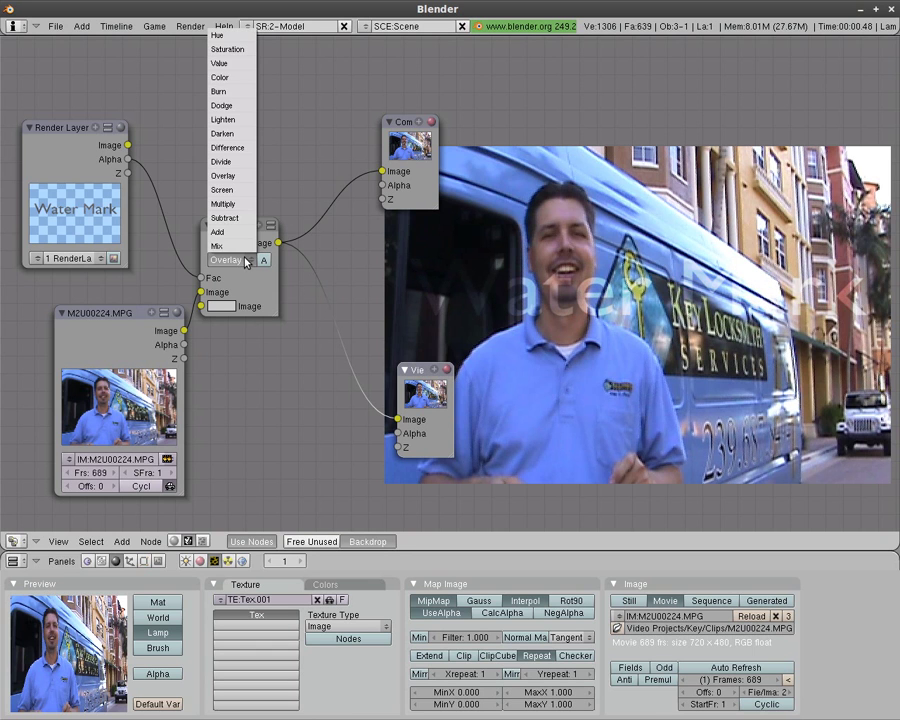
{"action": "left_click", "coordinate": [233, 91]}
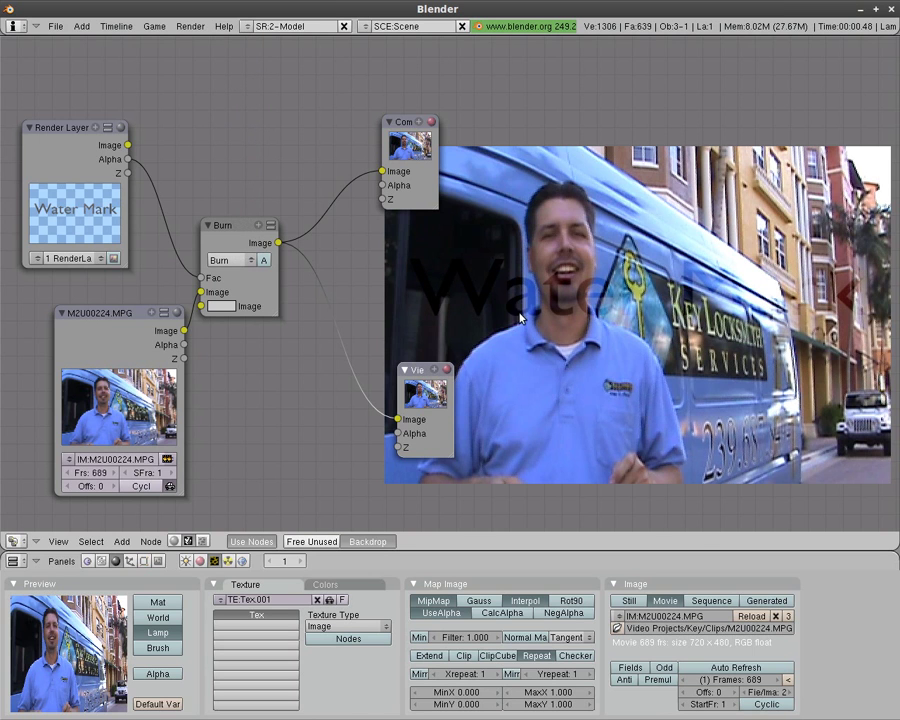
{"action": "left_click", "coordinate": [249, 260]}
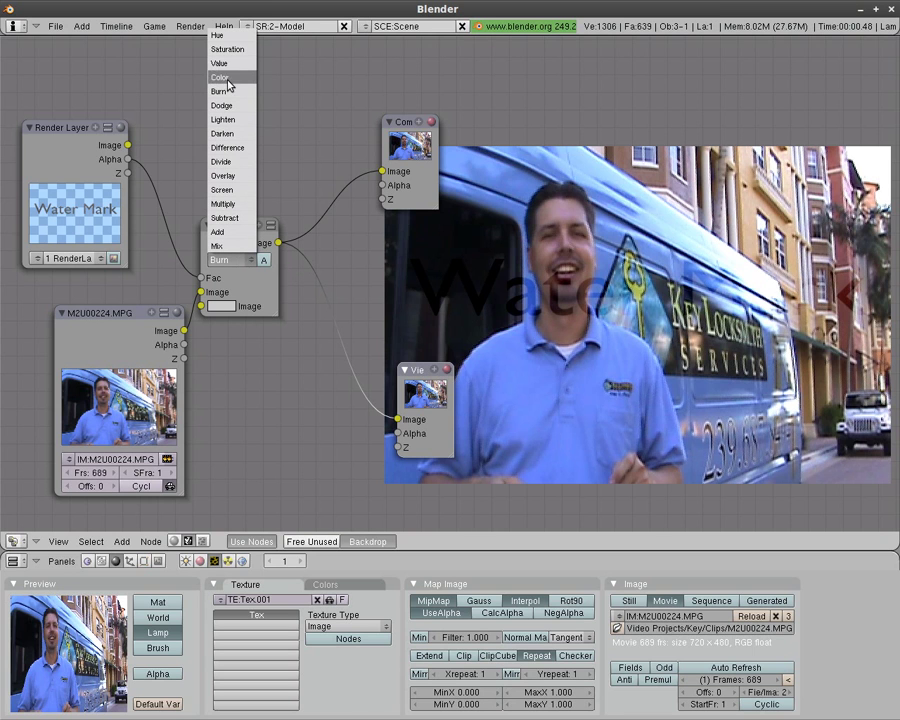
{"action": "left_click", "coordinate": [230, 203]}
{"action": "left_click", "coordinate": [249, 260]}
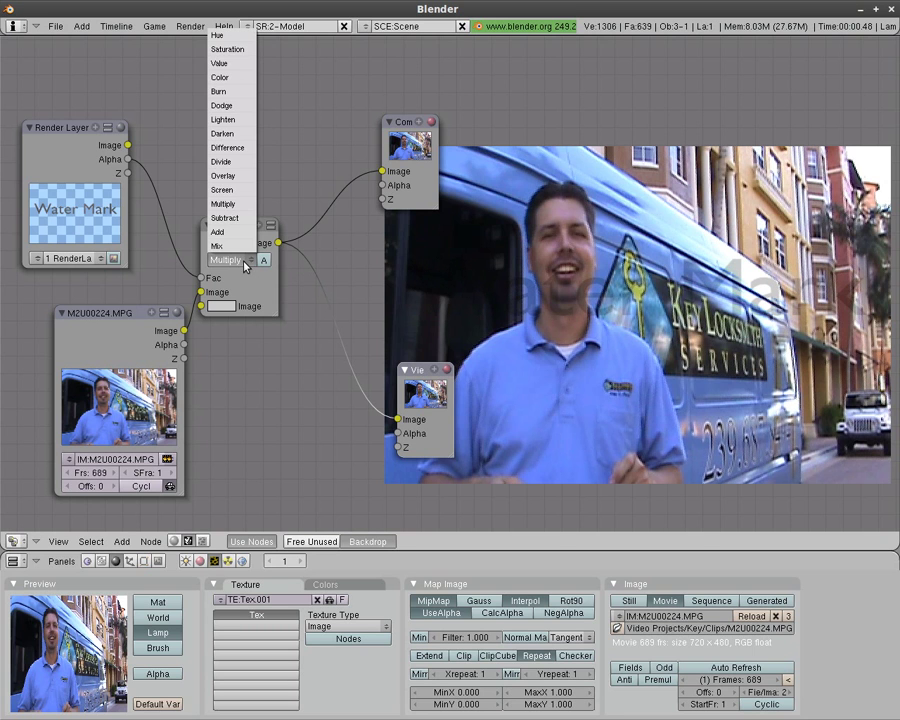
{"action": "left_click", "coordinate": [228, 189]}
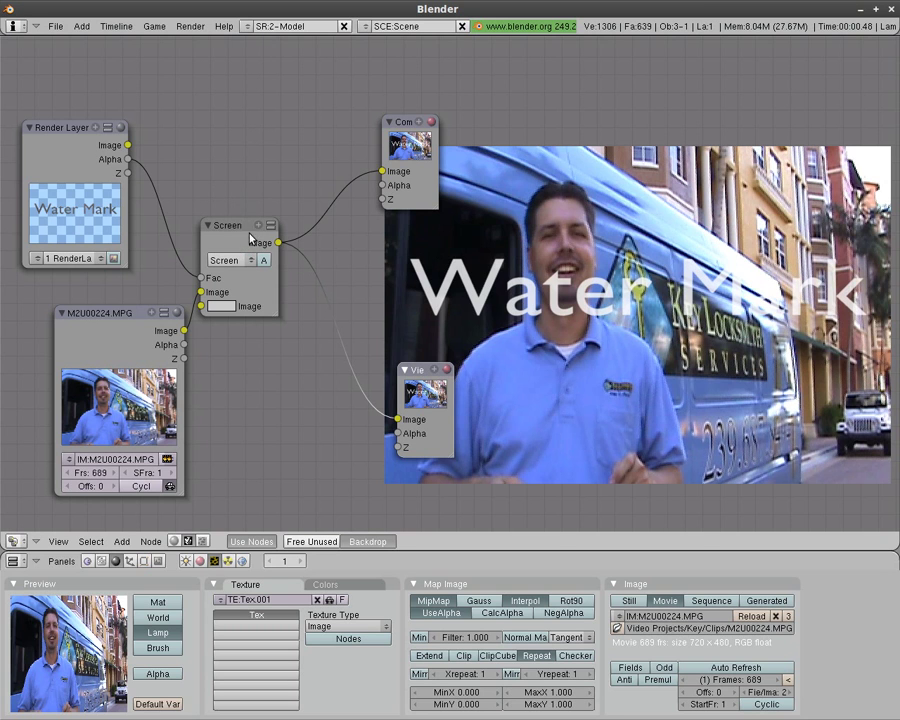
{"action": "left_click", "coordinate": [250, 263]}
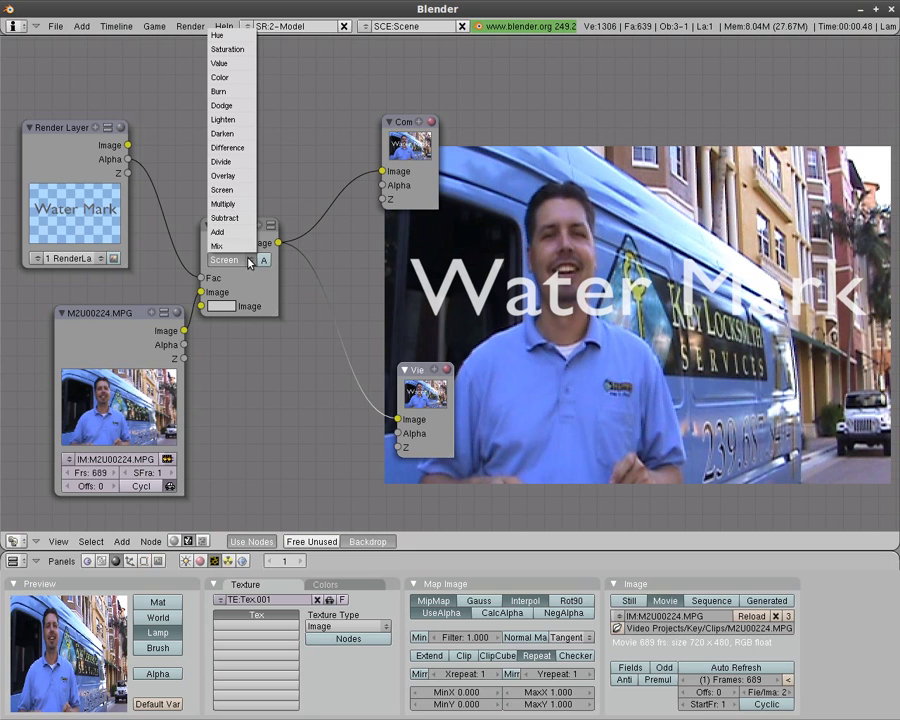
{"action": "left_click", "coordinate": [234, 150]}
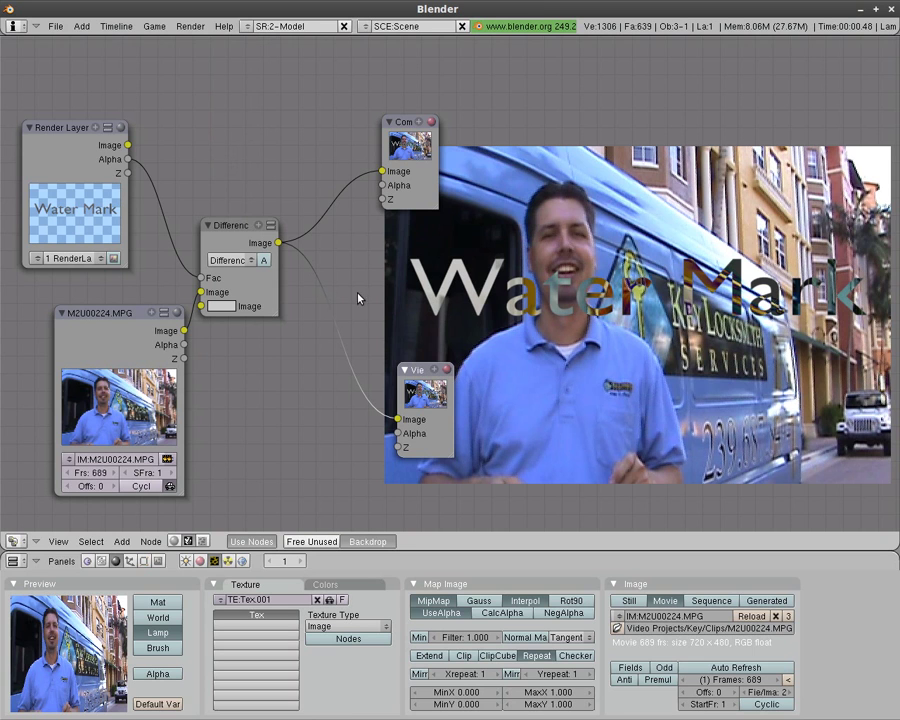
- Compare the Overlay blend mode once more and set the mix node's blend mode to Burn
{"action": "left_click", "coordinate": [240, 259]}
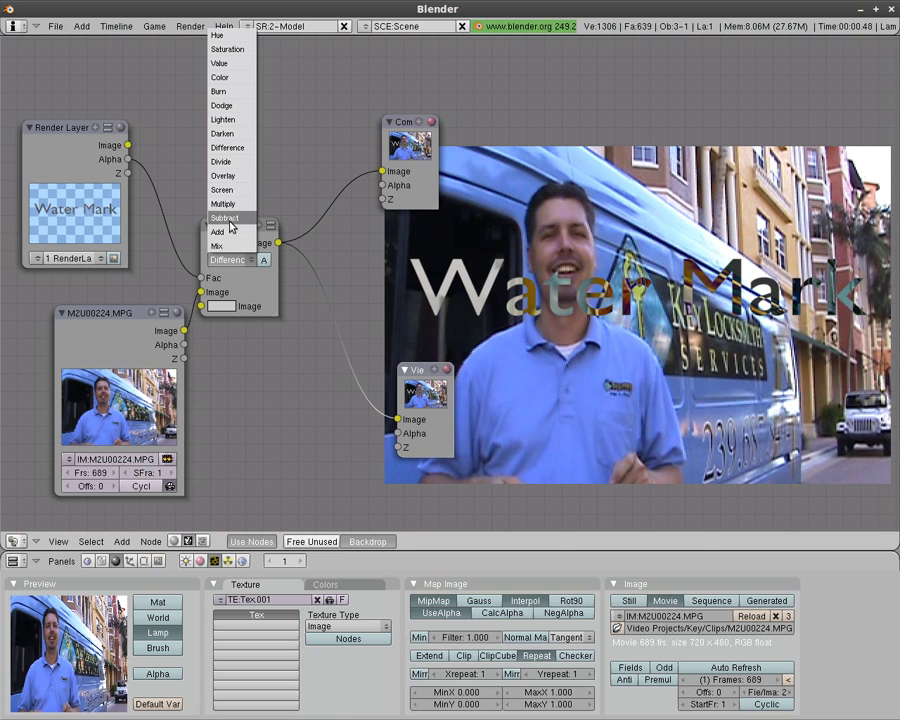
{"action": "left_click", "coordinate": [232, 176]}
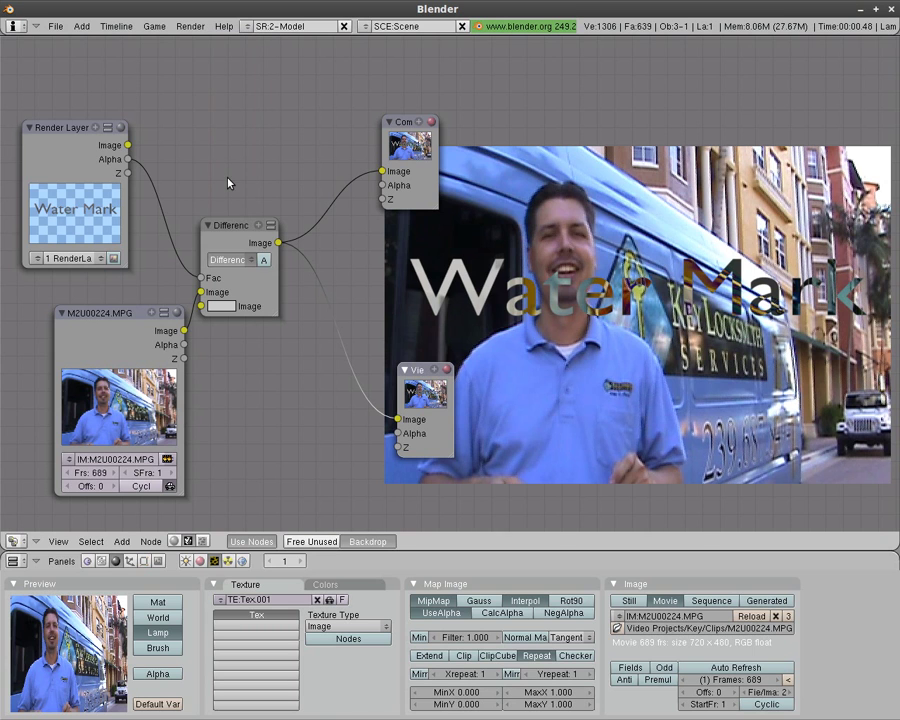
{"action": "left_click", "coordinate": [240, 259]}
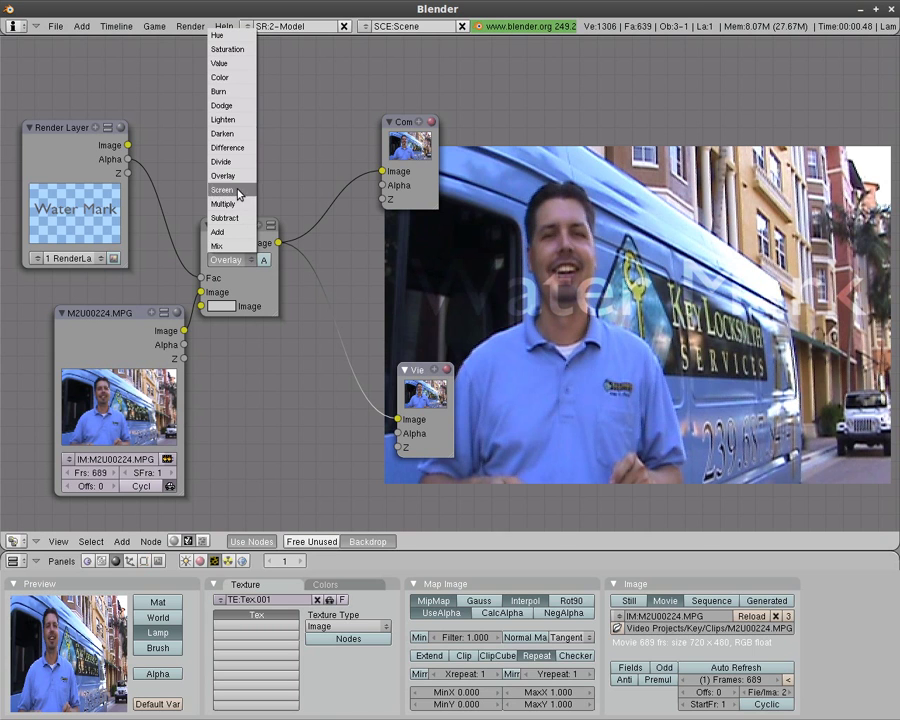
{"action": "left_click", "coordinate": [237, 94]}
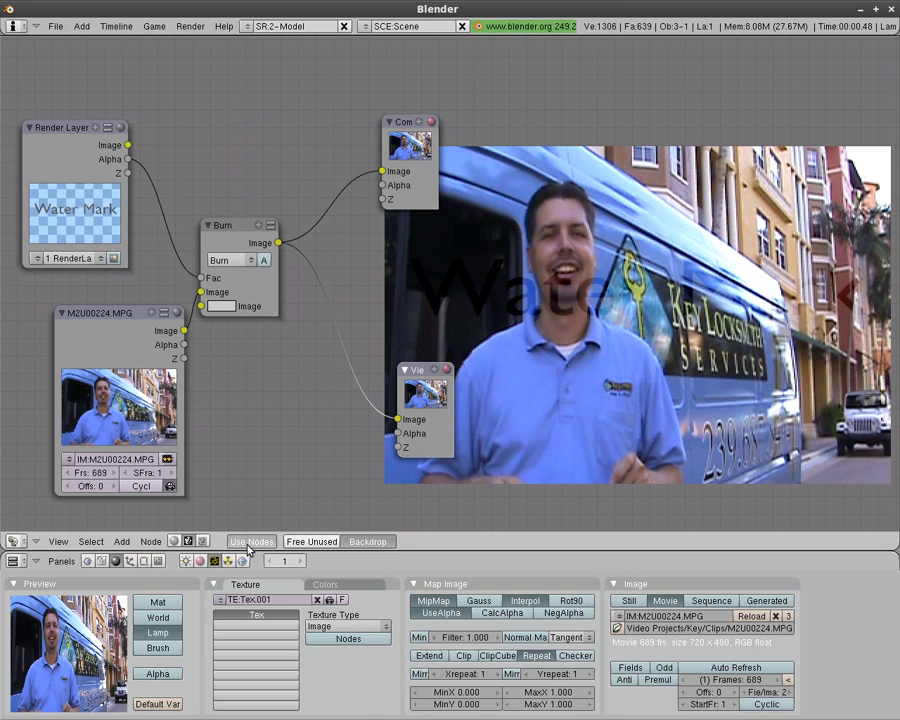
- In the scene's render settings, set the animation's end frame to 689 and enable Do Composite
{"action": "left_click", "coordinate": [158, 562]}
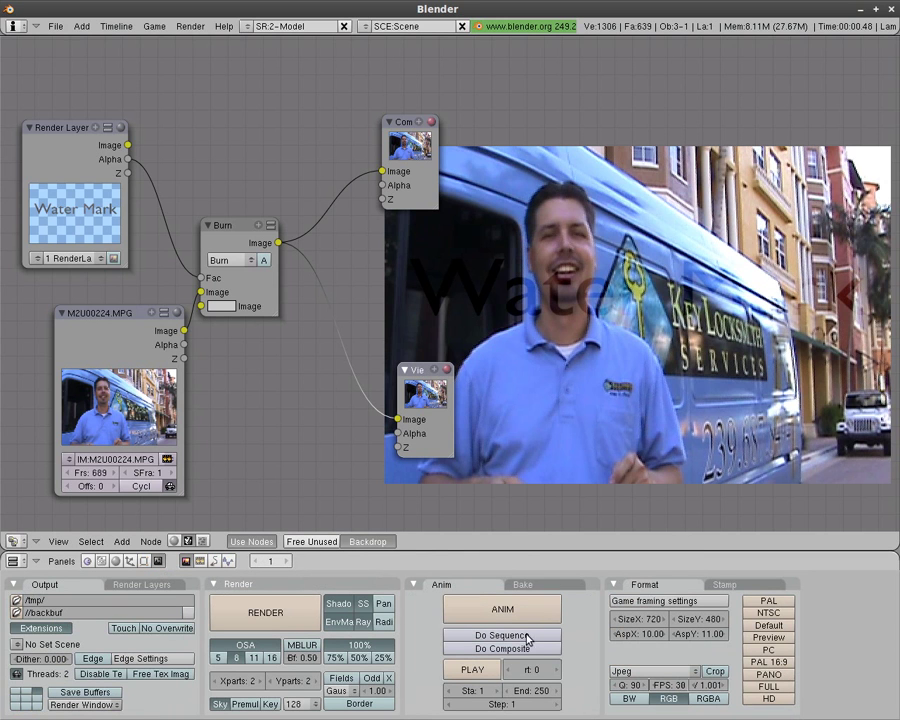
{"action": "left_click", "coordinate": [540, 700]}
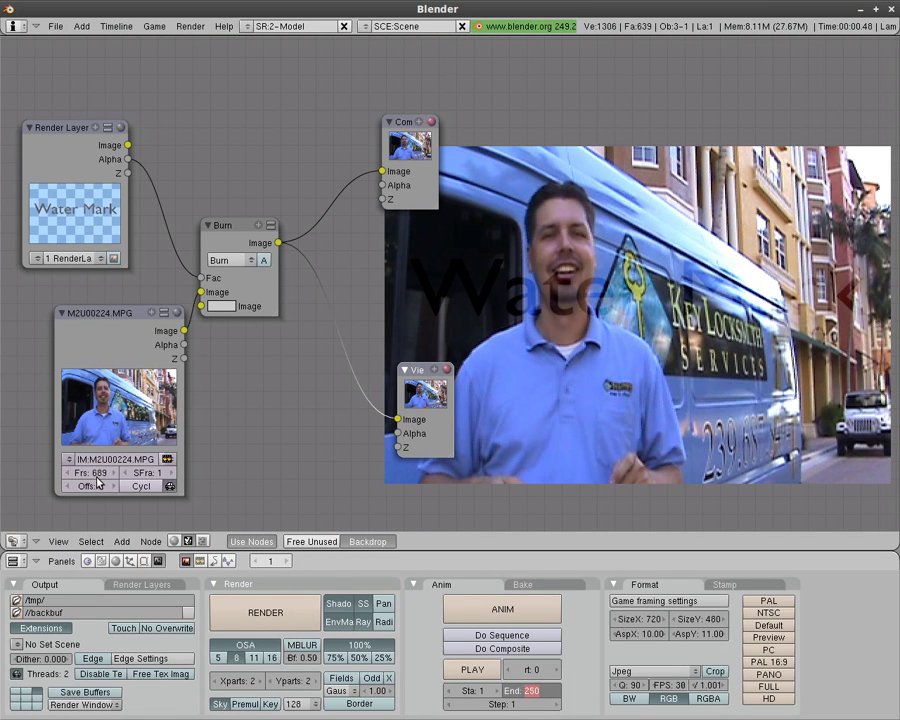
{"action": "type", "text": "689"}
{"action": "key", "text": "Return"}
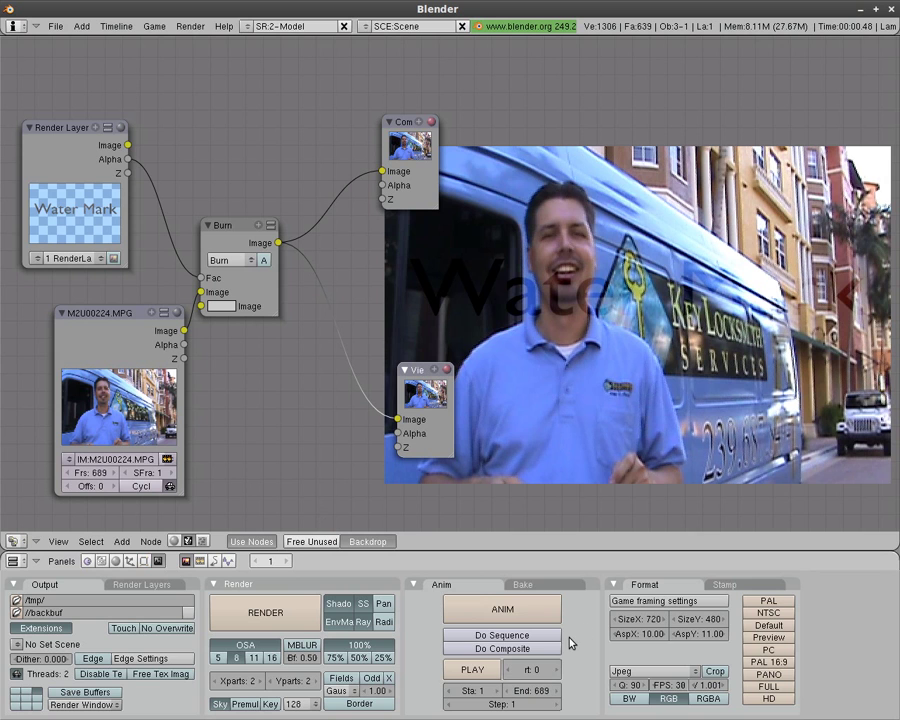
{"action": "left_click", "coordinate": [509, 649]}
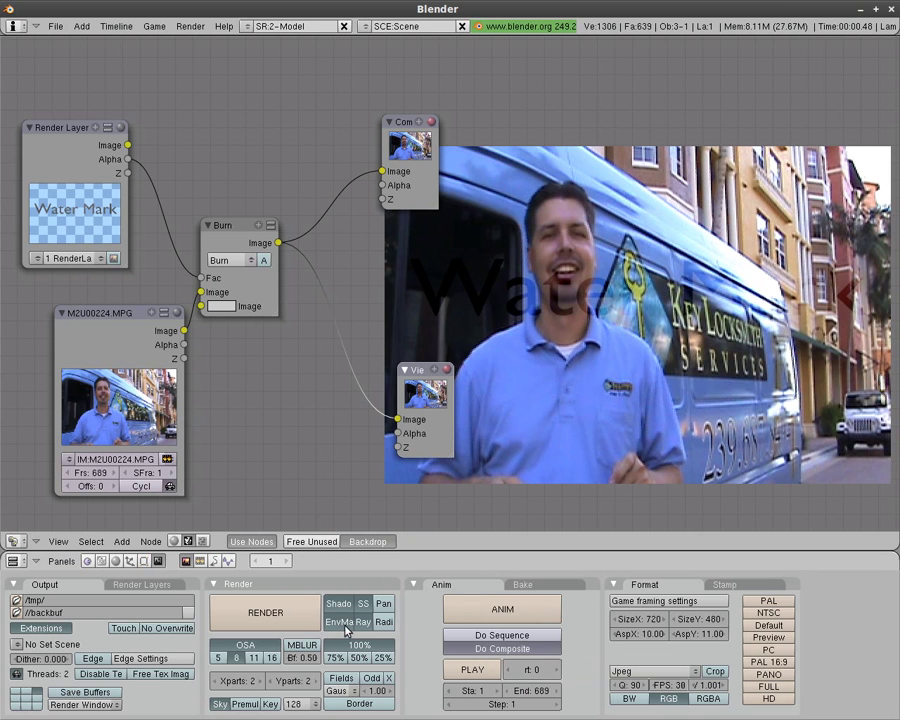
- Set the render output file type to FFMpeg and its video format to DV
{"action": "left_click", "coordinate": [150, 600]}
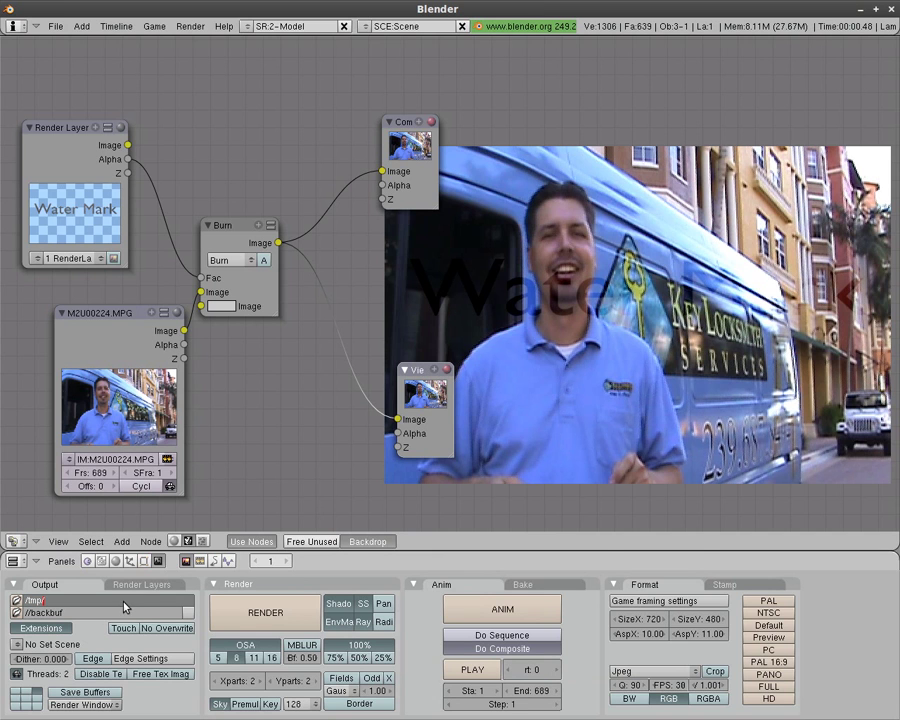
{"action": "left_click", "coordinate": [640, 671]}
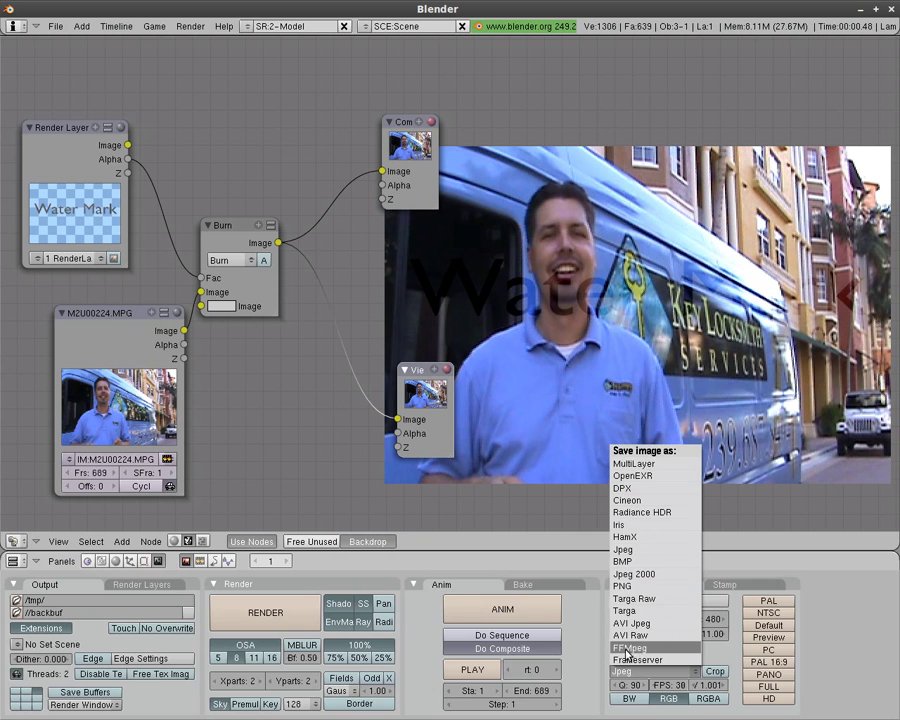
{"action": "left_click", "coordinate": [650, 671]}
{"action": "left_click", "coordinate": [630, 645]}
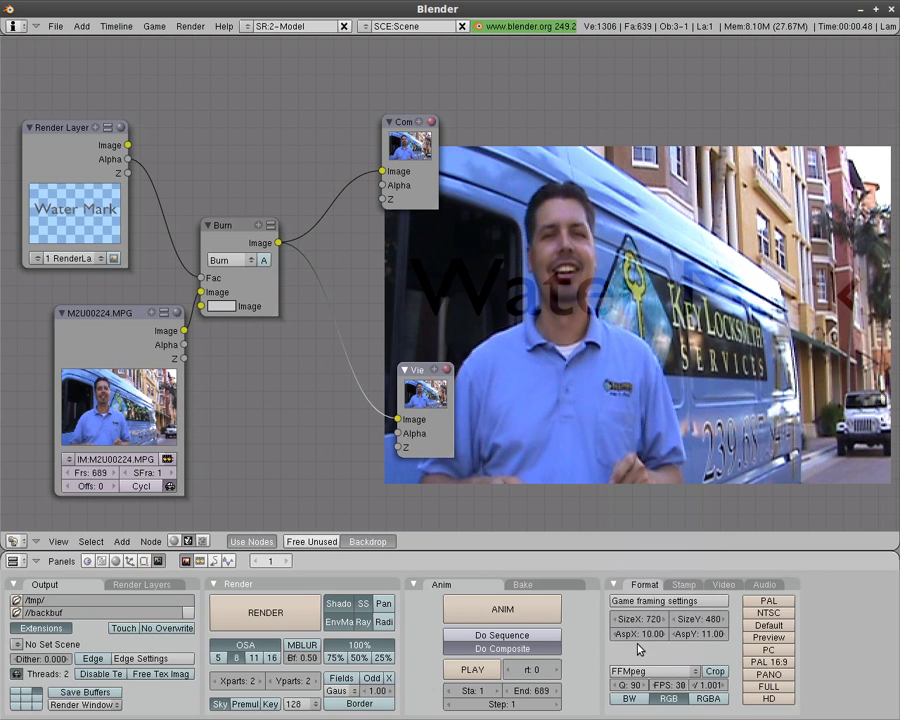
{"action": "left_click", "coordinate": [722, 584]}
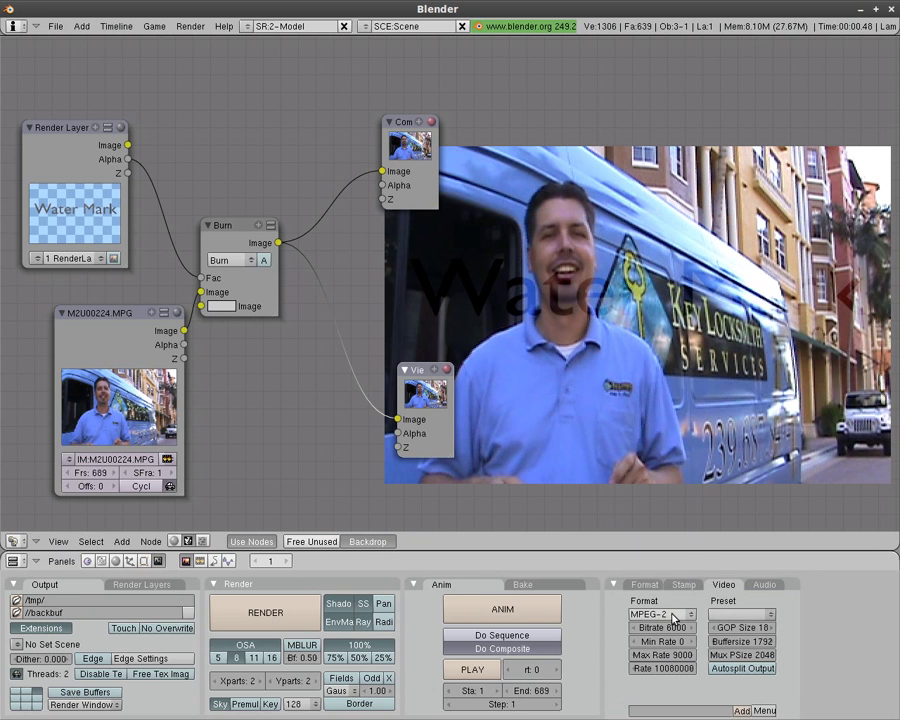
{"action": "left_click", "coordinate": [657, 615]}
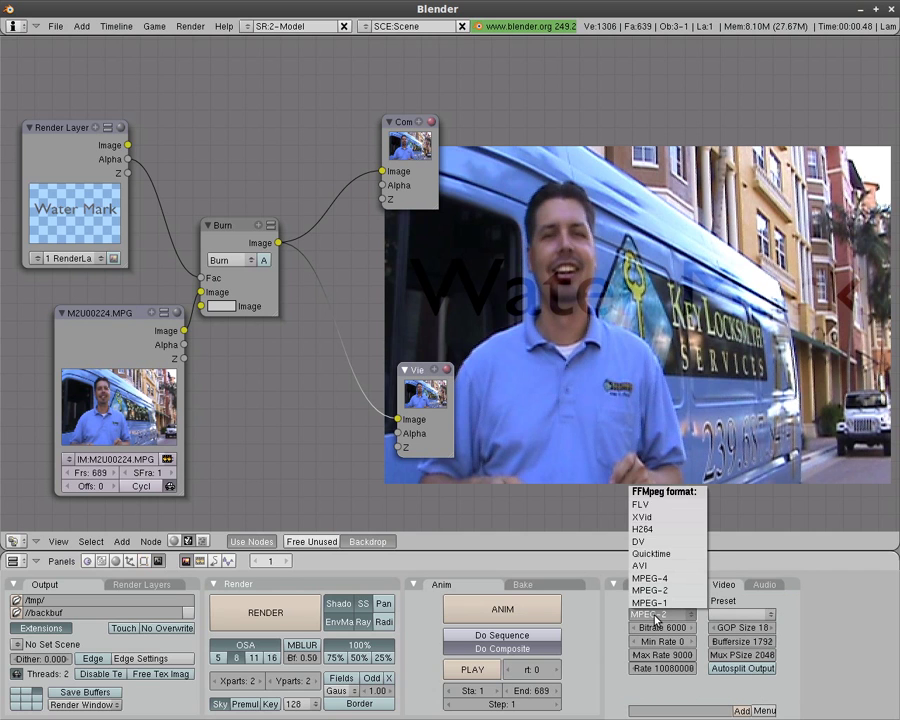
{"action": "left_click", "coordinate": [660, 543]}
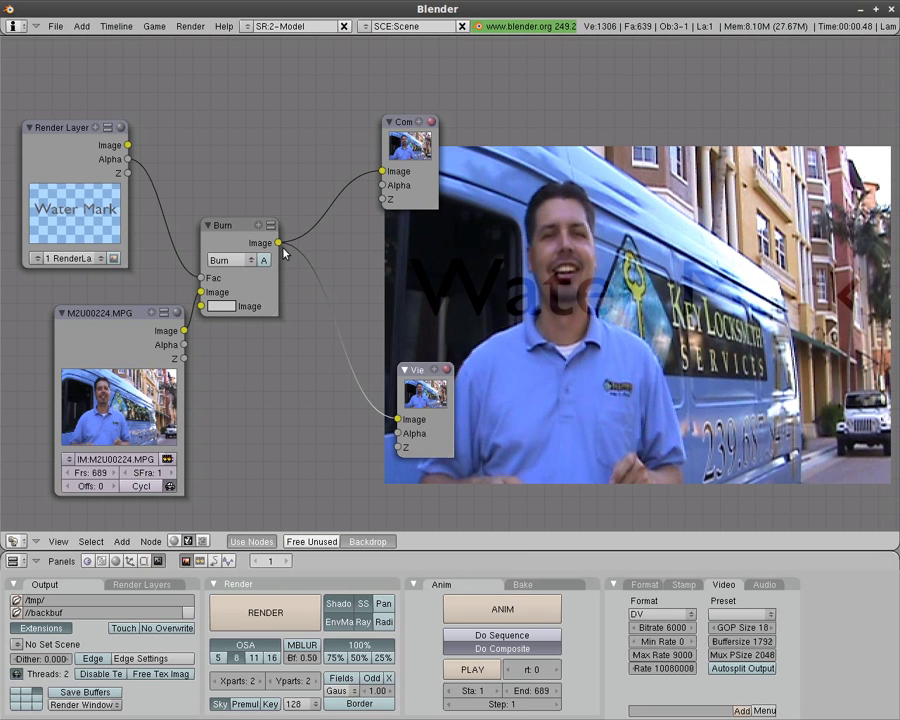
- Move the Burn node closer to the Composite node and place the M2U00224.MPG node directly below the Render Layer node
{"action": "mouse_move", "coordinate": [228, 227]}
{"action": "left_mouse_down"}
{"action": "mouse_move", "coordinate": [263, 227]}
{"action": "mouse_move", "coordinate": [266, 211]}
{"action": "left_mouse_up"}
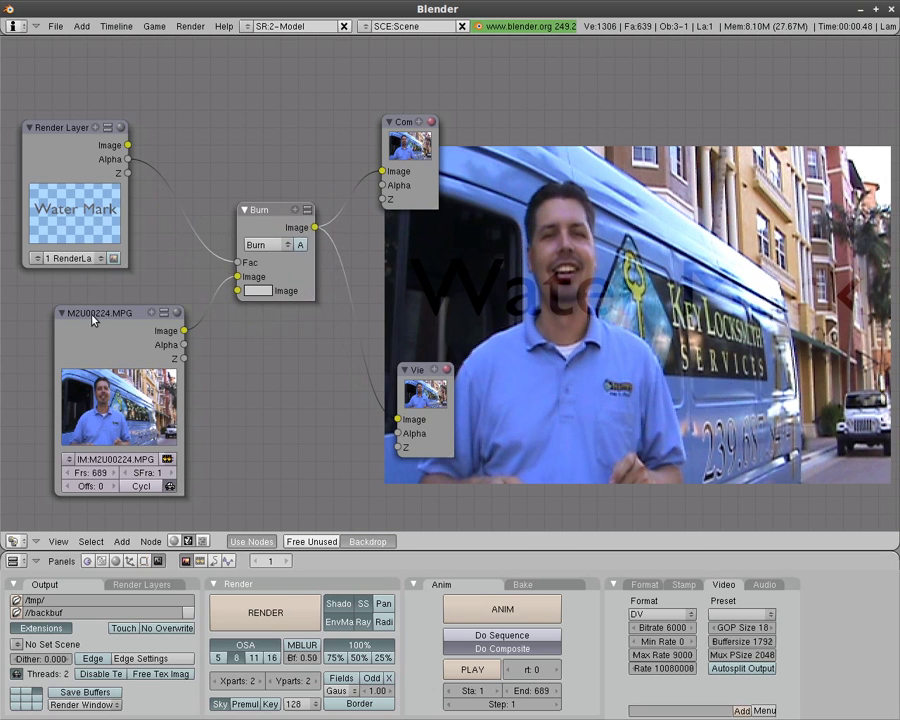
{"action": "left_click_drag", "start_coordinate": [90, 318], "coordinate": [55, 293]}
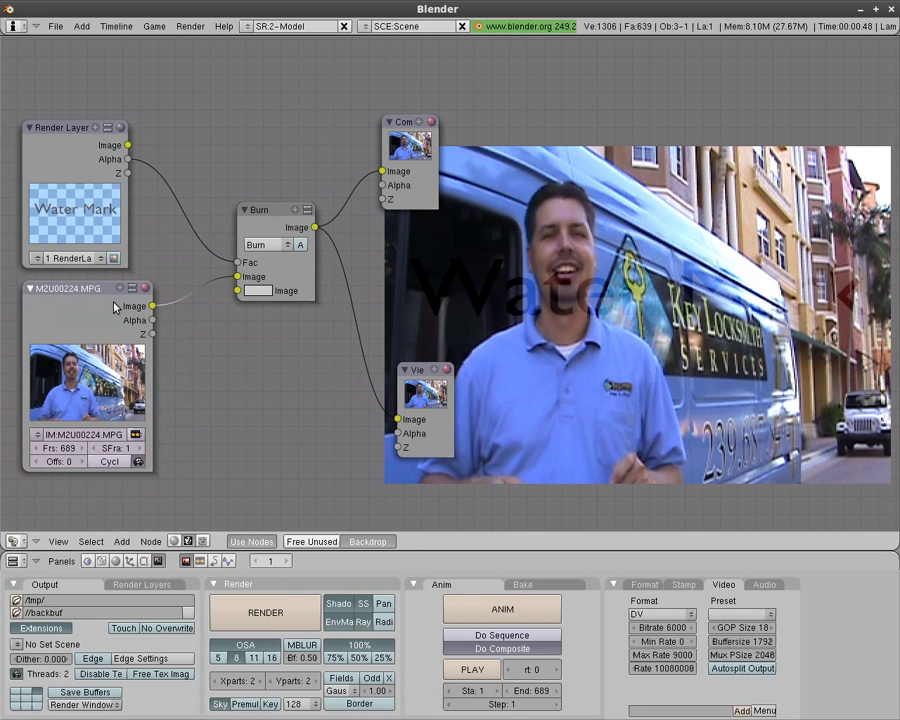